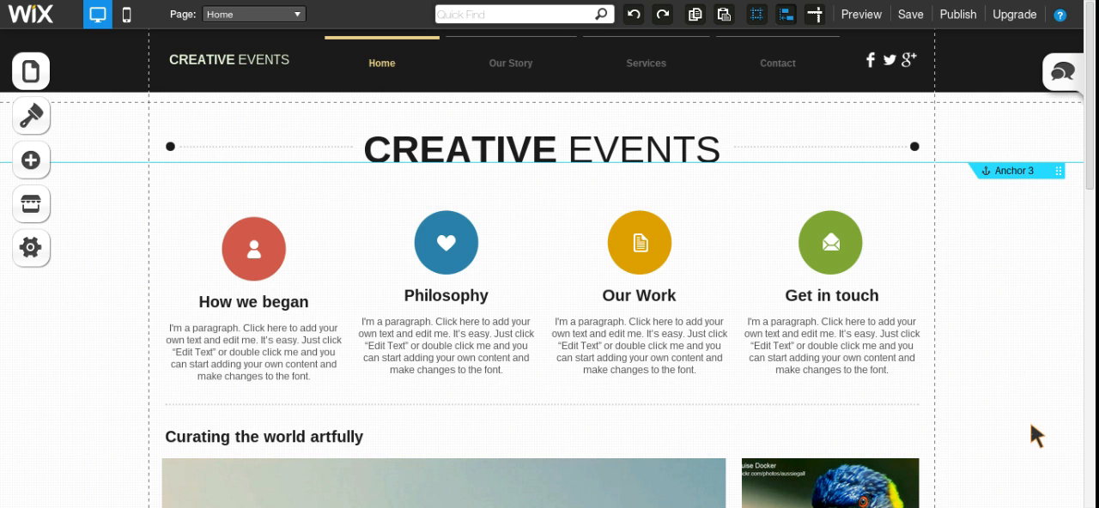
Step: Review the Home page layout in the desktop view and in the mobile view, ending back in the desktop view
{"action": "scroll", "coordinate": [1026, 415], "scroll_direction": "down", "scroll_amount": 7}
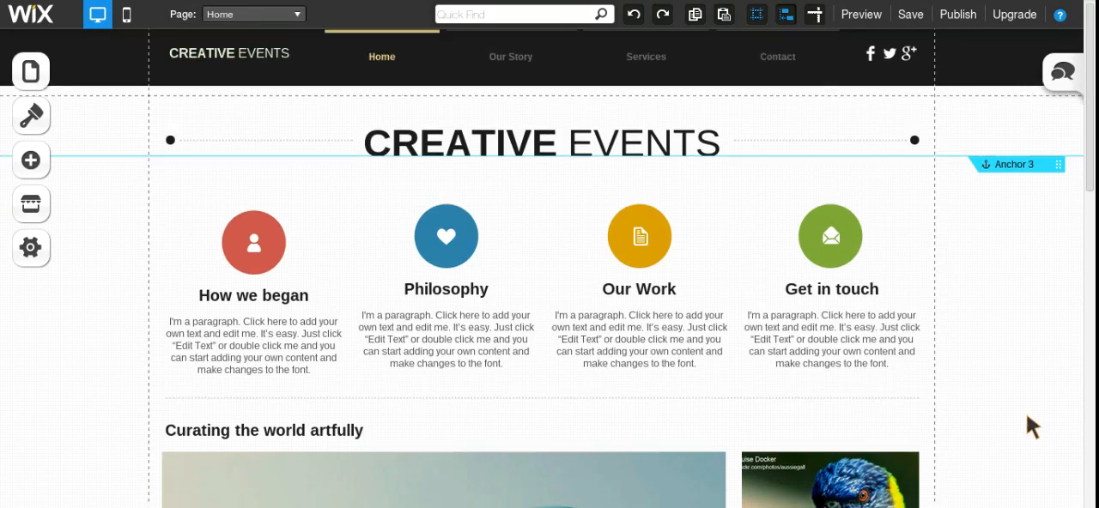
{"action": "scroll", "coordinate": [1027, 414], "scroll_direction": "up", "scroll_amount": 7}
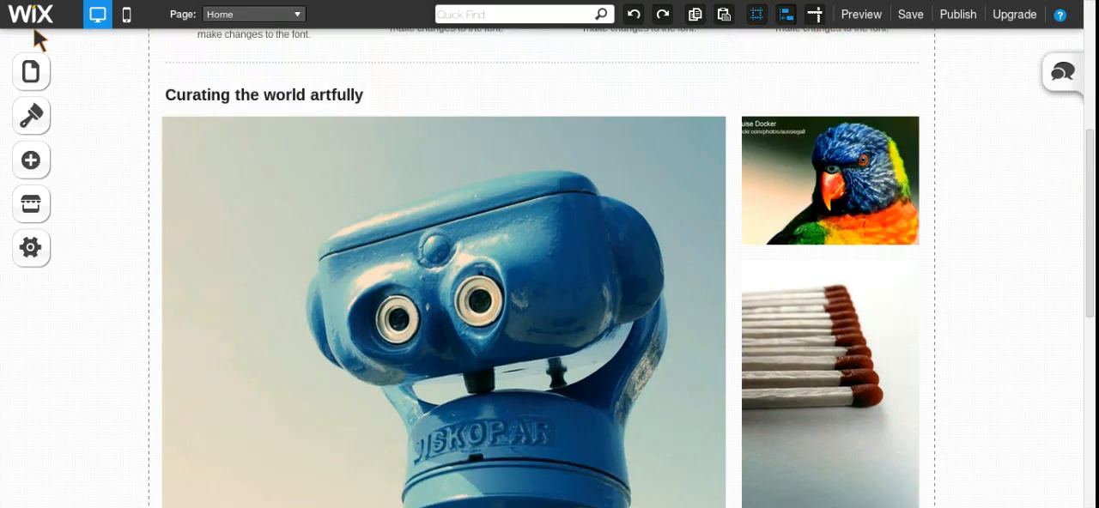
{"action": "scroll", "coordinate": [1027, 414], "scroll_direction": "down", "scroll_amount": 9}
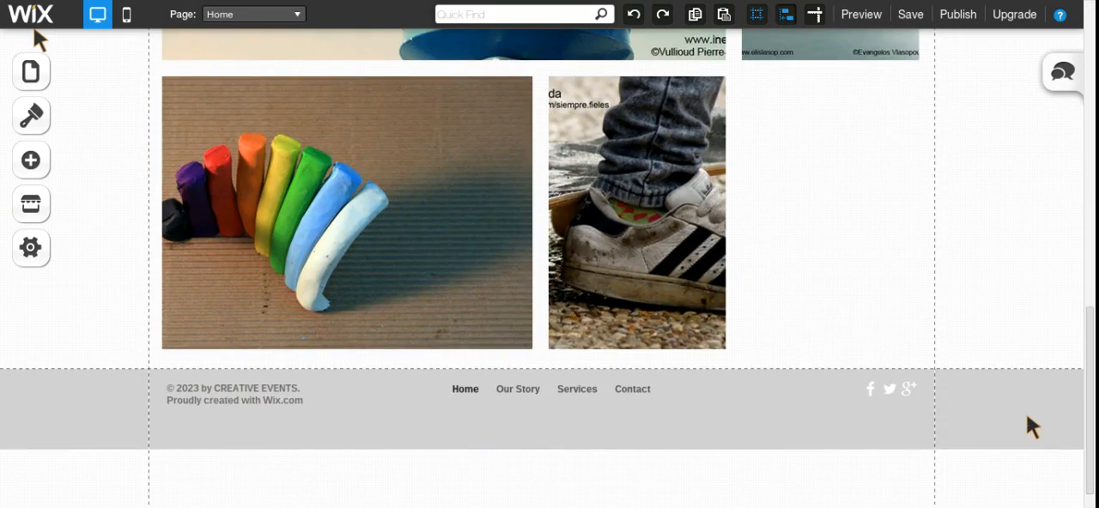
{"action": "scroll", "coordinate": [1025, 413], "scroll_direction": "up", "scroll_amount": 9}
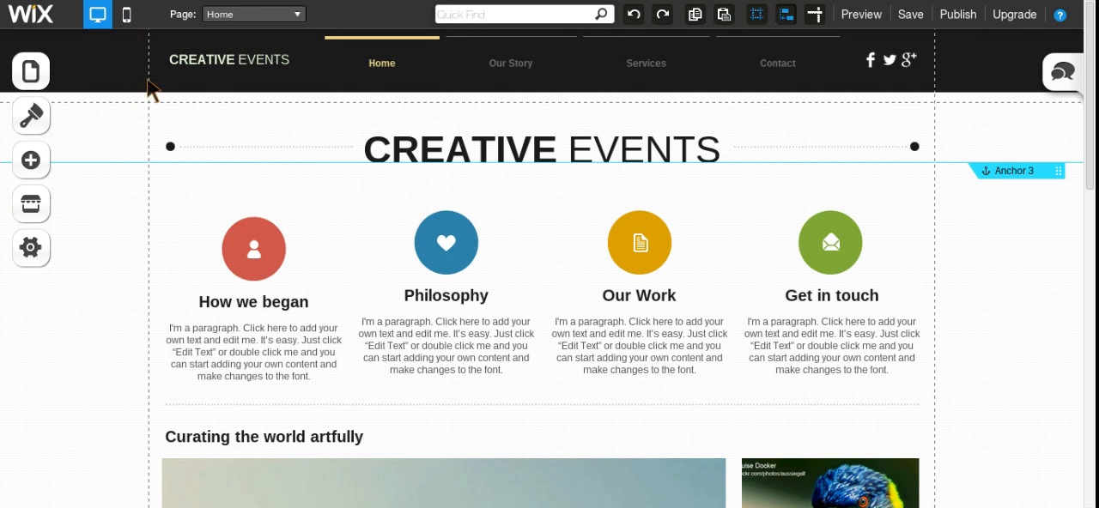
{"action": "left_click", "coordinate": [128, 17]}
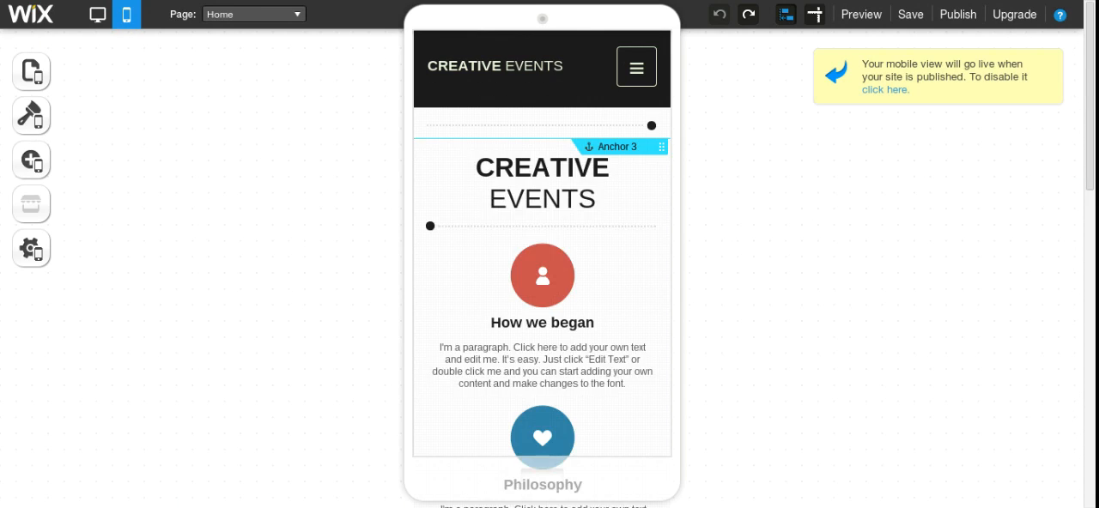
{"action": "scroll", "coordinate": [578, 343], "scroll_direction": "down", "scroll_amount": 4}
{"action": "scroll", "coordinate": [577, 342], "scroll_direction": "down", "scroll_amount": 3}
{"action": "scroll", "coordinate": [577, 343], "scroll_direction": "up", "scroll_amount": 7}
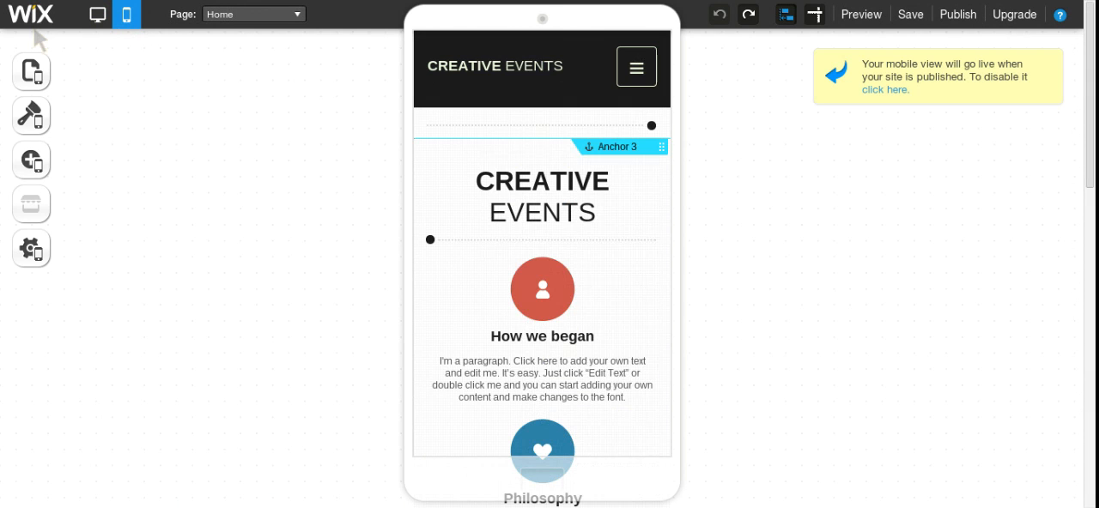
{"action": "left_click", "coordinate": [724, 341]}
{"action": "left_click", "coordinate": [98, 18]}
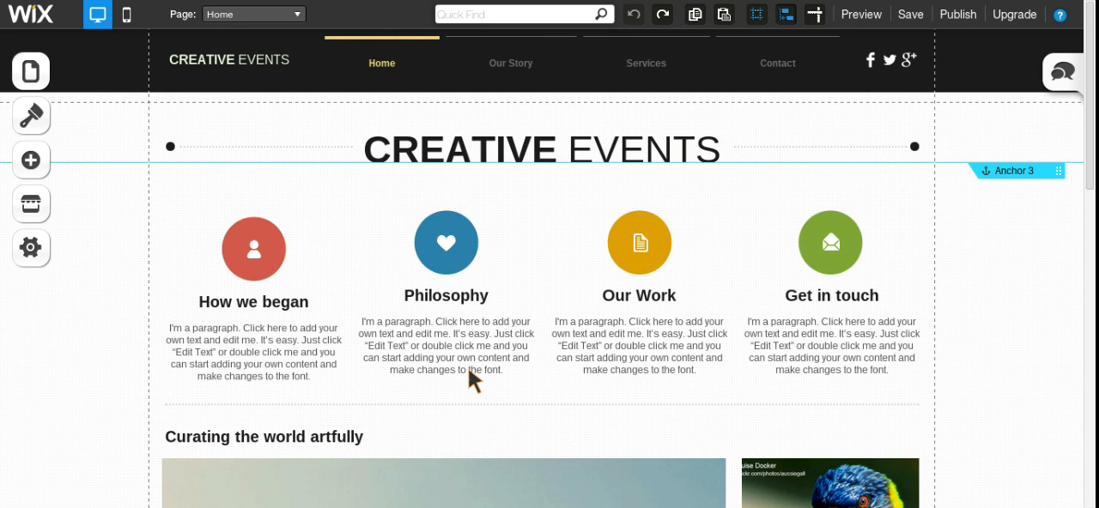
Step: Try moving the heart icon above the Philosophy heading downwards with object snapping on
{"action": "left_click", "coordinate": [452, 257]}
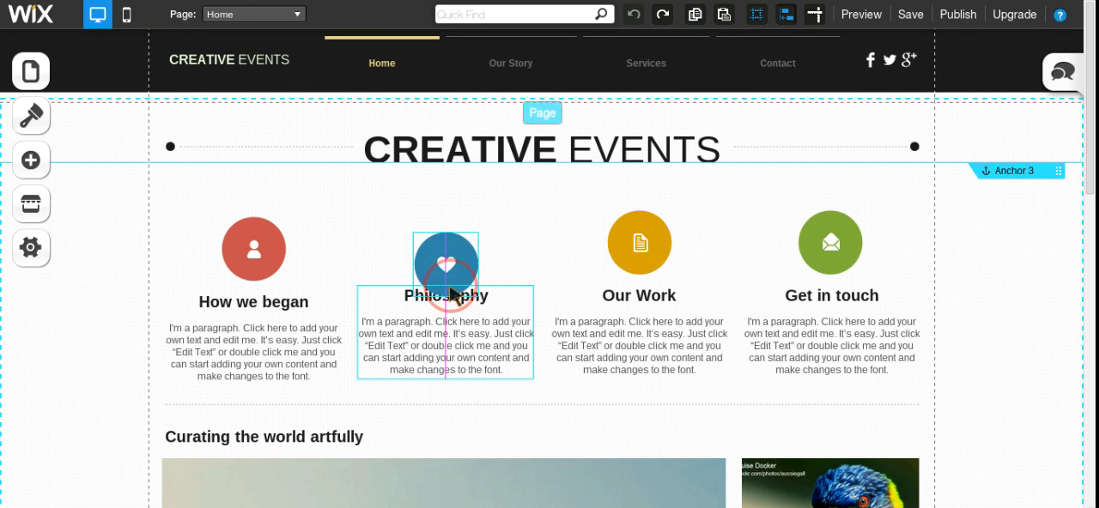
{"action": "mouse_move", "coordinate": [451, 263]}
{"action": "left_mouse_down"}
{"action": "mouse_move", "coordinate": [385, 264]}
{"action": "mouse_move", "coordinate": [375, 284]}
{"action": "mouse_move", "coordinate": [347, 270]}
{"action": "mouse_move", "coordinate": [449, 268]}
{"action": "left_mouse_up"}
{"action": "left_click", "coordinate": [507, 259]}
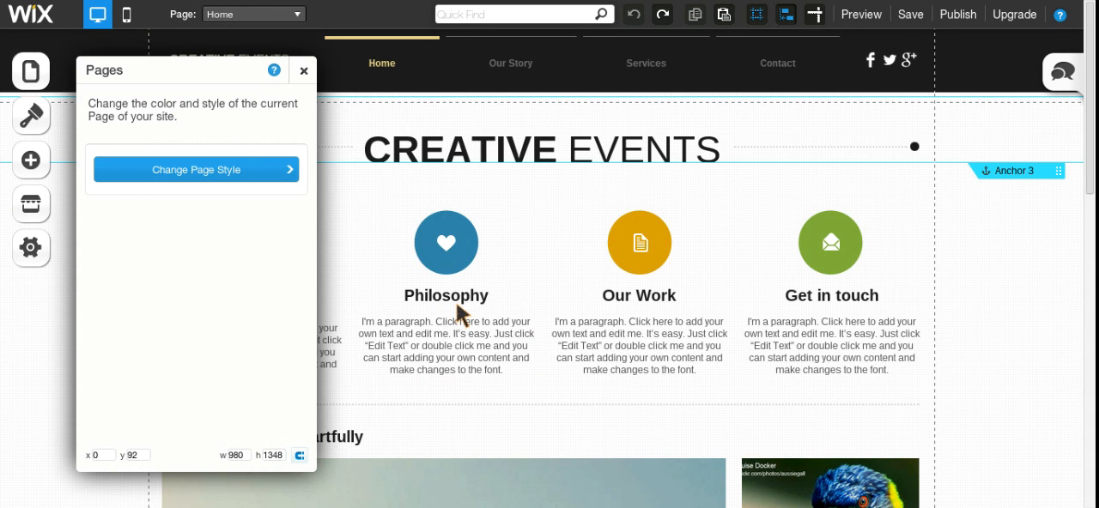
Step: Turn off Snap to Objects, move the heart icon freely to x 327, y 144, and turn snapping back on
{"action": "left_click", "coordinate": [785, 16]}
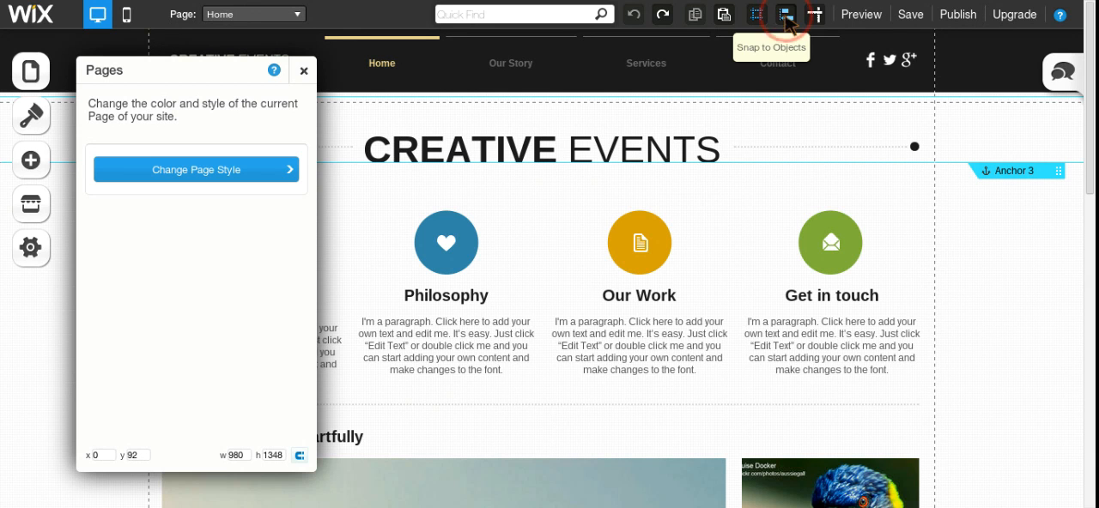
{"action": "left_click", "coordinate": [446, 243]}
{"action": "mouse_move", "coordinate": [446, 244]}
{"action": "left_mouse_down"}
{"action": "mouse_move", "coordinate": [511, 258]}
{"action": "mouse_move", "coordinate": [410, 252]}
{"action": "mouse_move", "coordinate": [433, 259]}
{"action": "mouse_move", "coordinate": [435, 250]}
{"action": "left_mouse_up"}
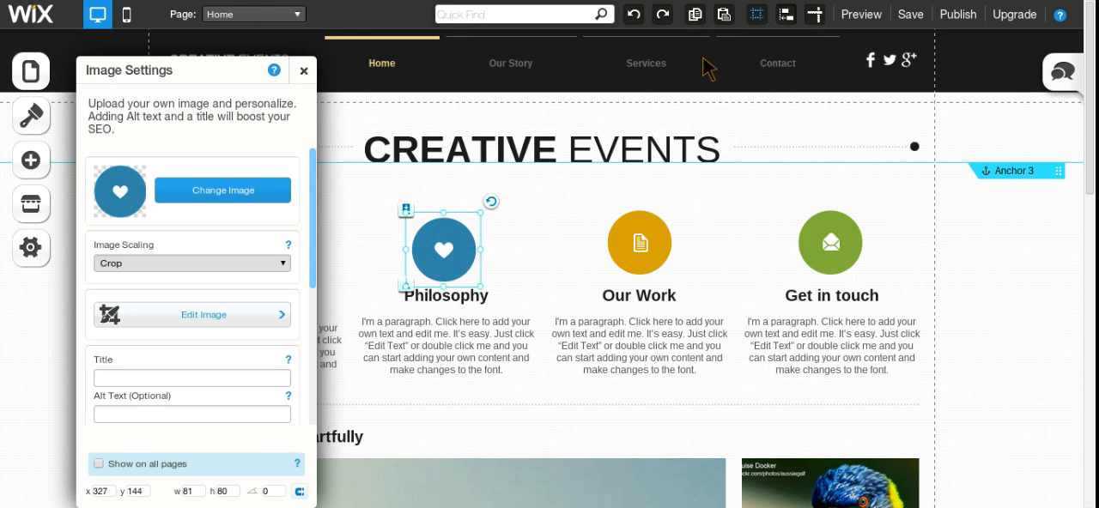
{"action": "left_click", "coordinate": [755, 19]}
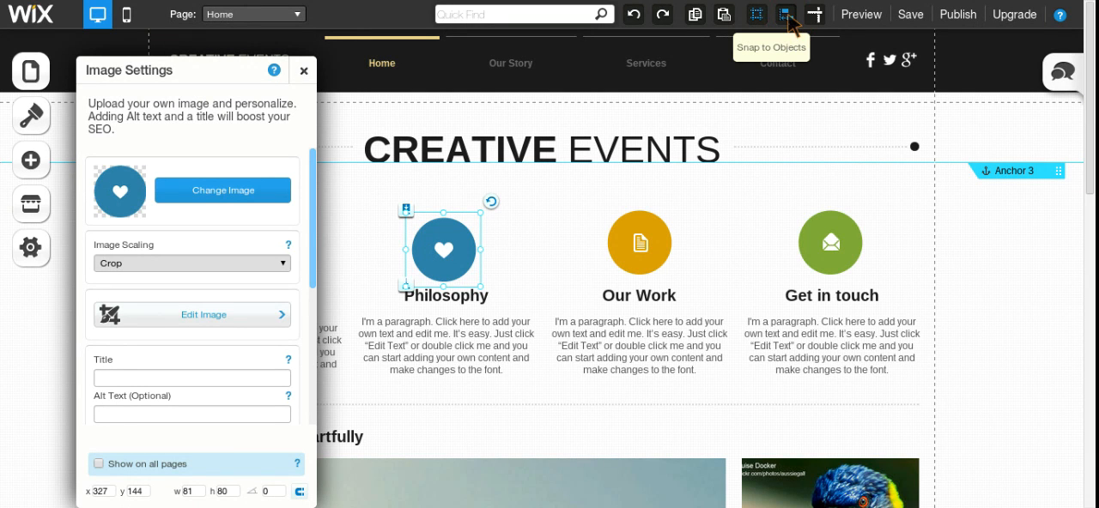
{"action": "left_click", "coordinate": [788, 19]}
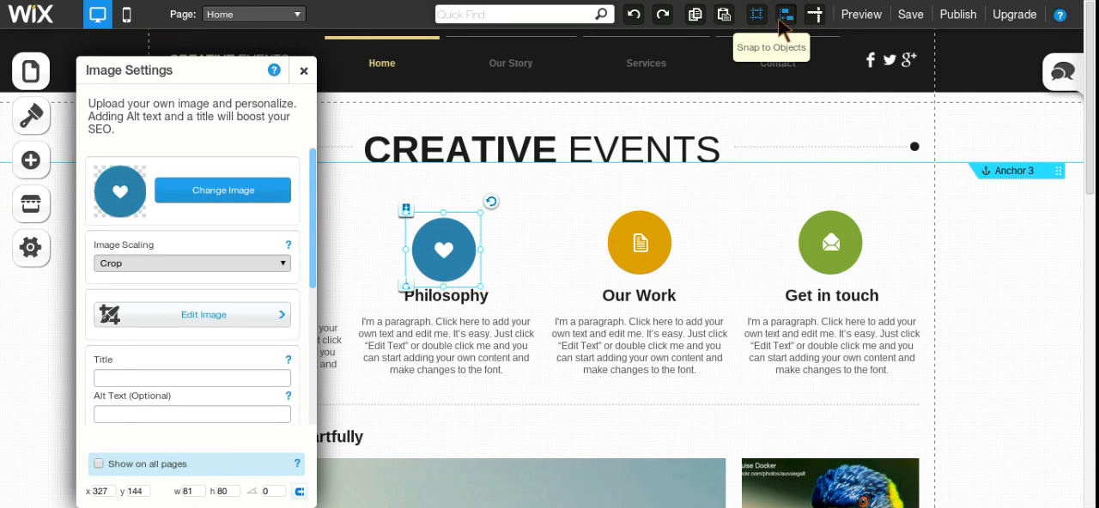
Step: Lock the position of the heart icon above the Philosophy heading and try to move it
{"action": "right_click", "coordinate": [436, 255]}
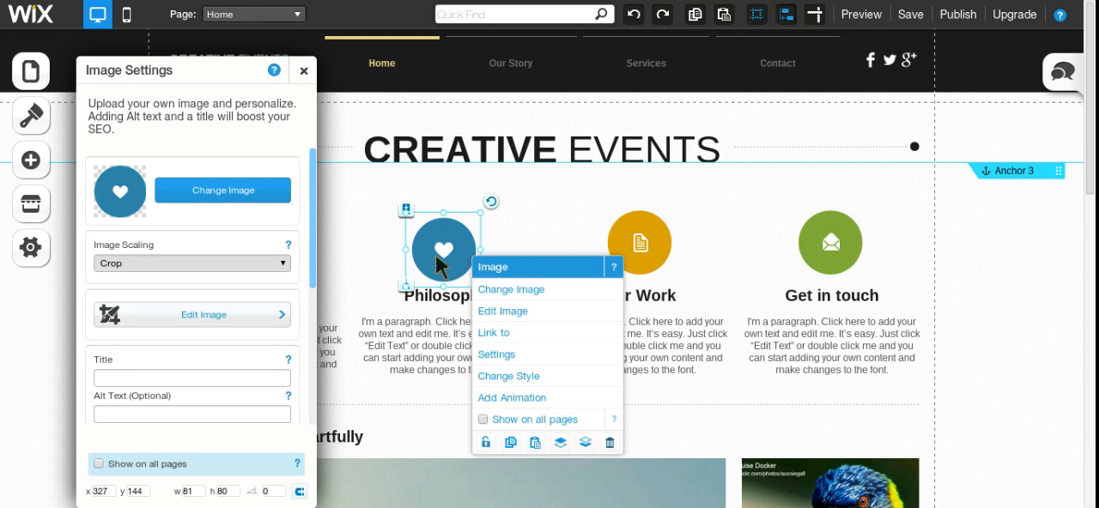
{"action": "left_click", "coordinate": [406, 210]}
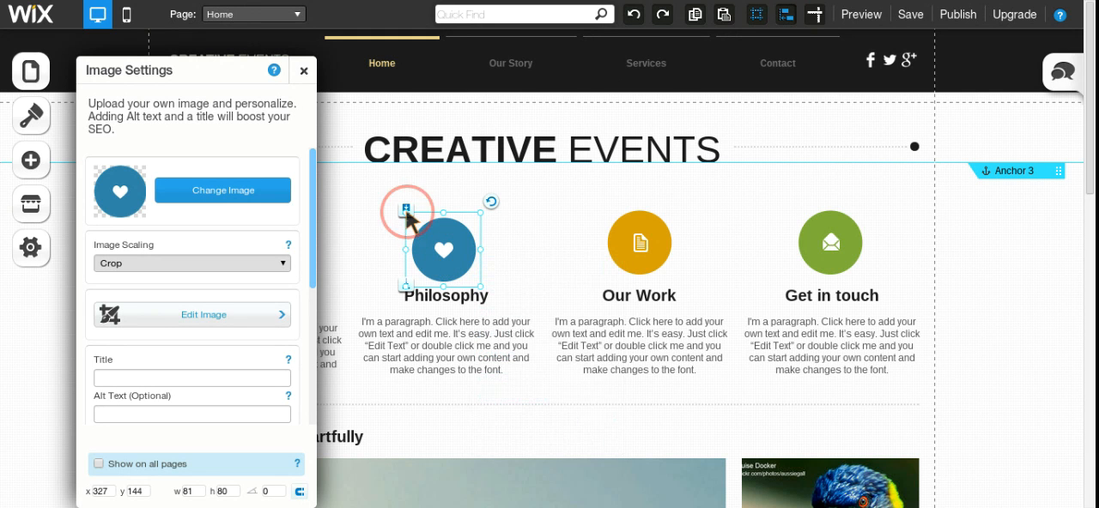
{"action": "right_click", "coordinate": [436, 248]}
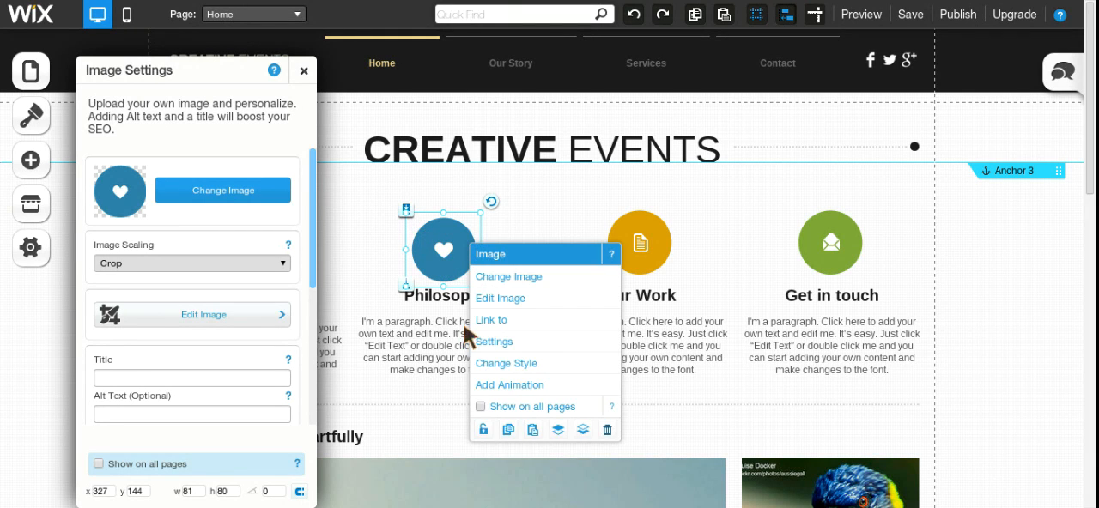
{"action": "left_click", "coordinate": [482, 429]}
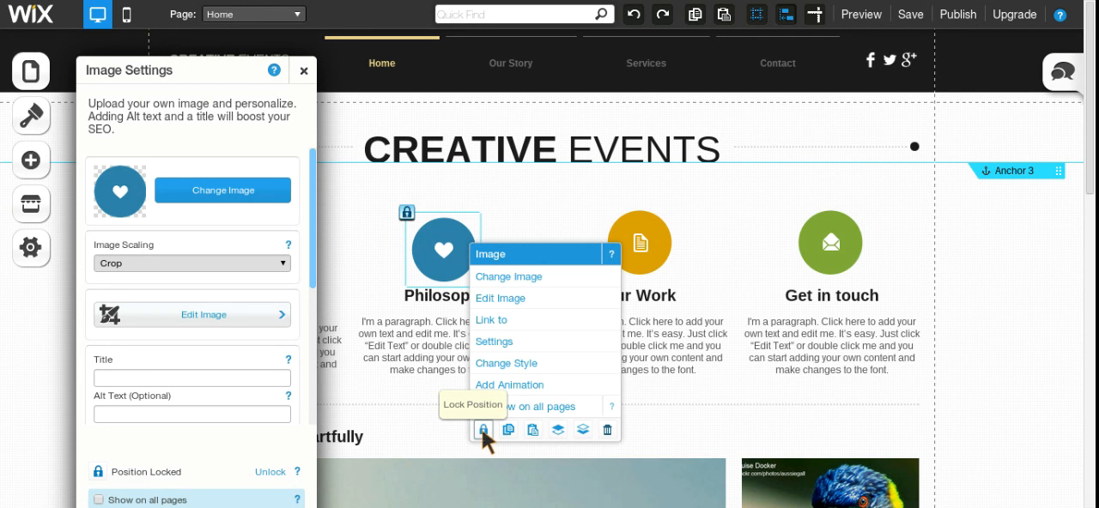
{"action": "left_click", "coordinate": [424, 249]}
{"action": "left_click_drag", "start_coordinate": [424, 249], "coordinate": [451, 292]}
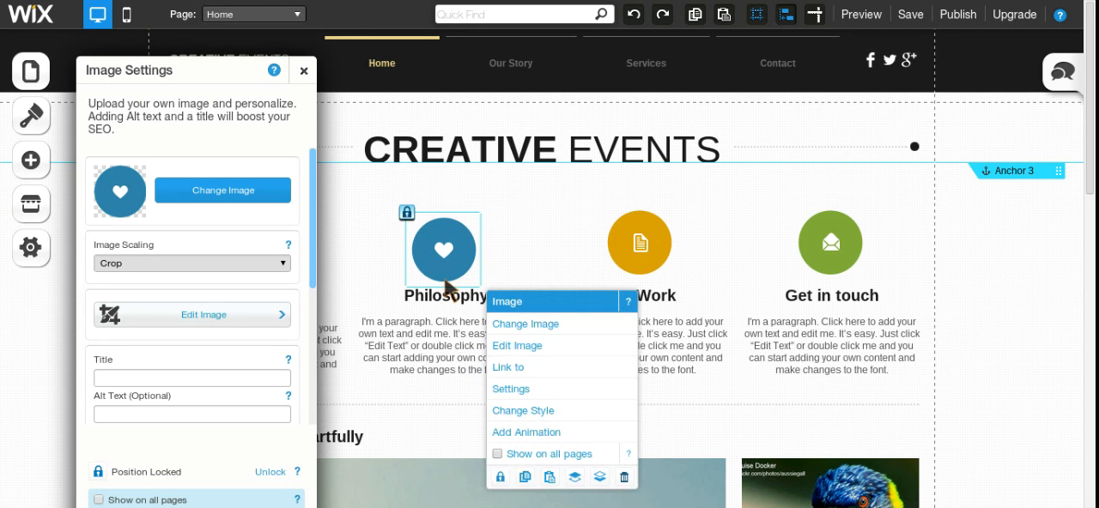
Step: Unlock the heart icon, move it to x 335, y 135 above the Philosophy heading, and close its image settings
{"action": "left_click", "coordinate": [407, 217]}
{"action": "right_click", "coordinate": [455, 242]}
{"action": "left_click", "coordinate": [376, 220]}
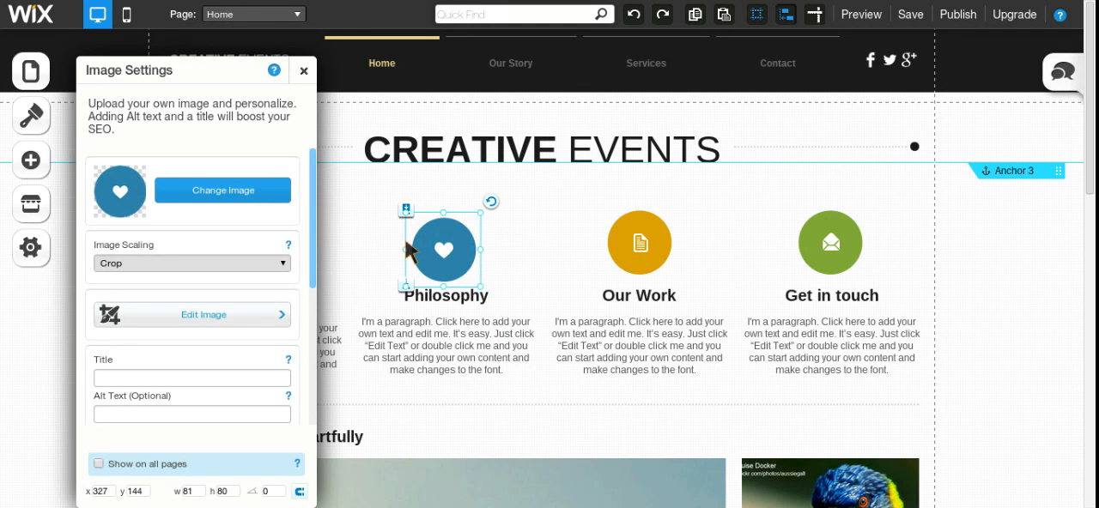
{"action": "left_click", "coordinate": [444, 253]}
{"action": "mouse_move", "coordinate": [444, 253]}
{"action": "left_mouse_down"}
{"action": "mouse_move", "coordinate": [365, 176]}
{"action": "mouse_move", "coordinate": [461, 259]}
{"action": "mouse_move", "coordinate": [455, 250]}
{"action": "left_mouse_up"}
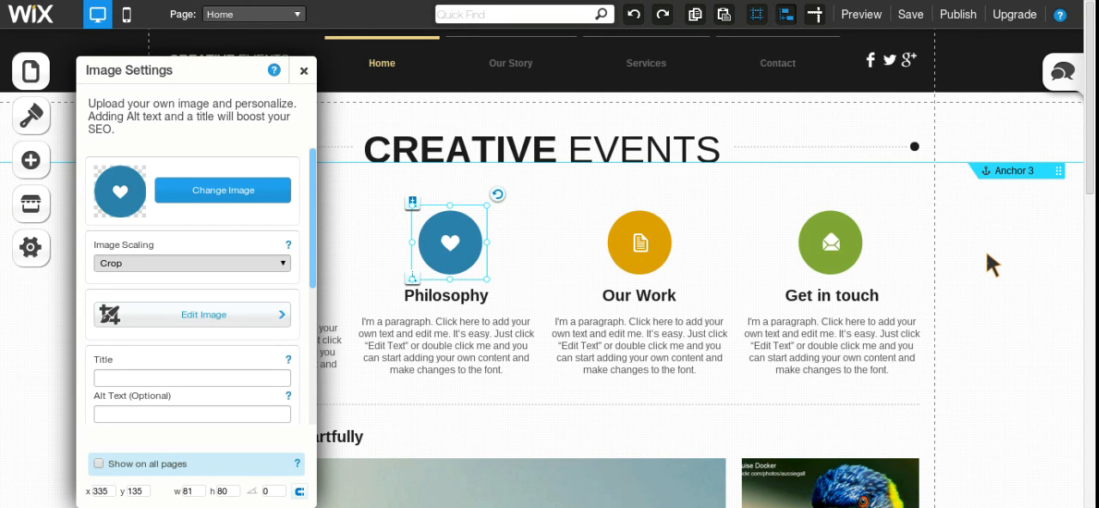
{"action": "left_click", "coordinate": [303, 70]}
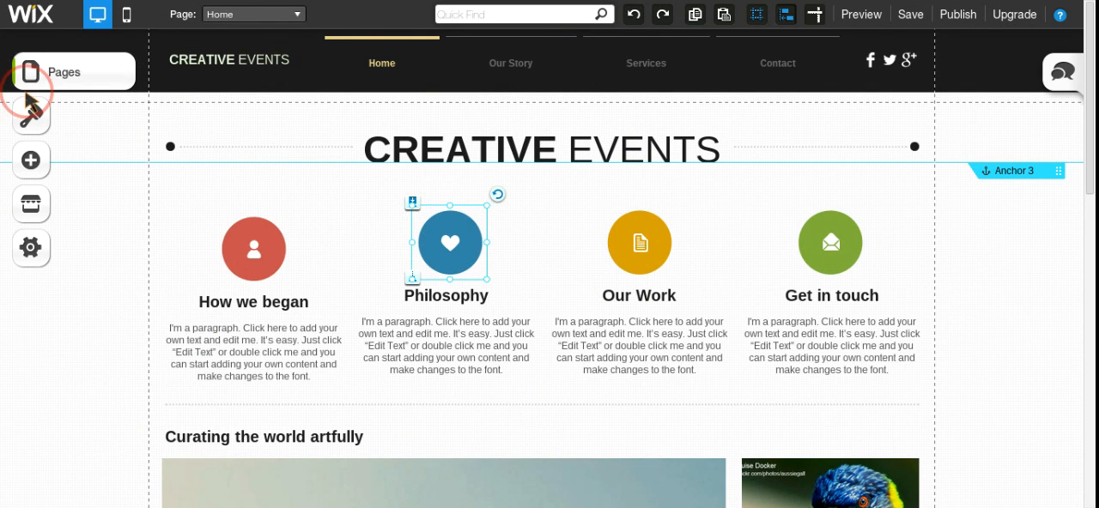
Step: Open the Portfolio page for editing and close the page list
{"action": "left_click", "coordinate": [31, 70]}
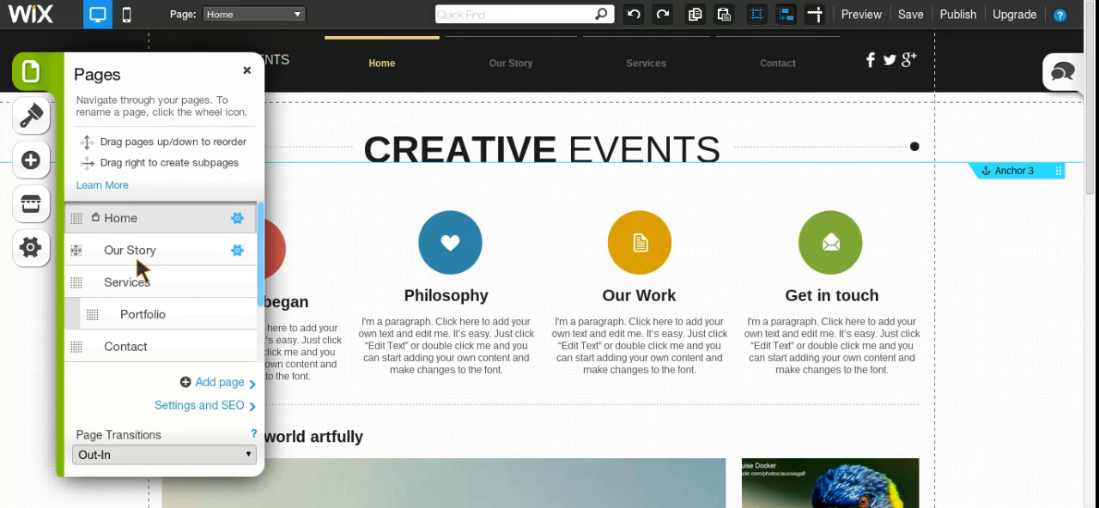
{"action": "left_click", "coordinate": [148, 316]}
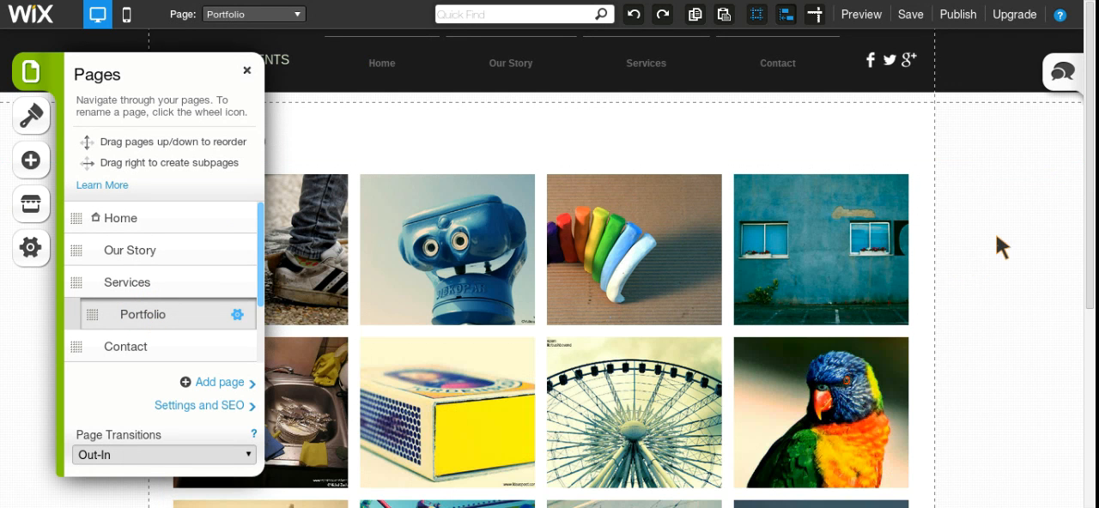
{"action": "left_click", "coordinate": [857, 138]}
{"action": "left_click", "coordinate": [247, 72]}
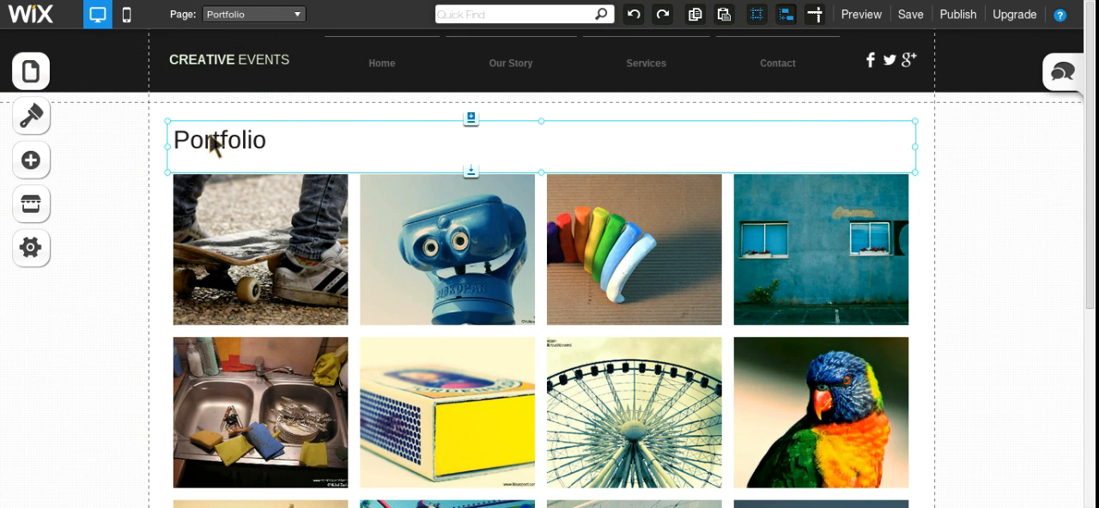
Step: Add an anchor to the Portfolio page and place it level with the upper edge of the photo gallery
{"action": "left_click", "coordinate": [32, 164]}
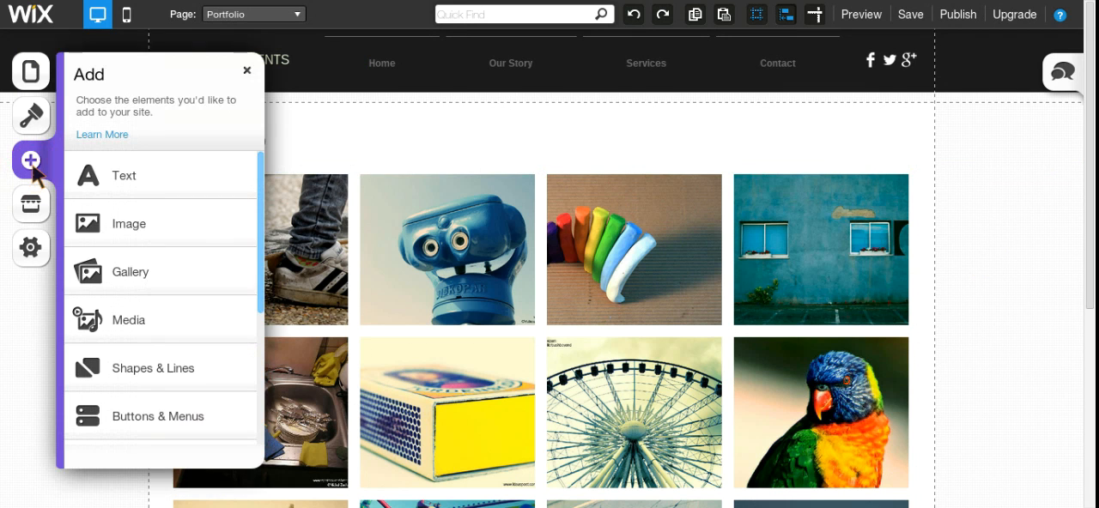
{"action": "scroll", "coordinate": [159, 414], "scroll_direction": "down", "scroll_amount": 5}
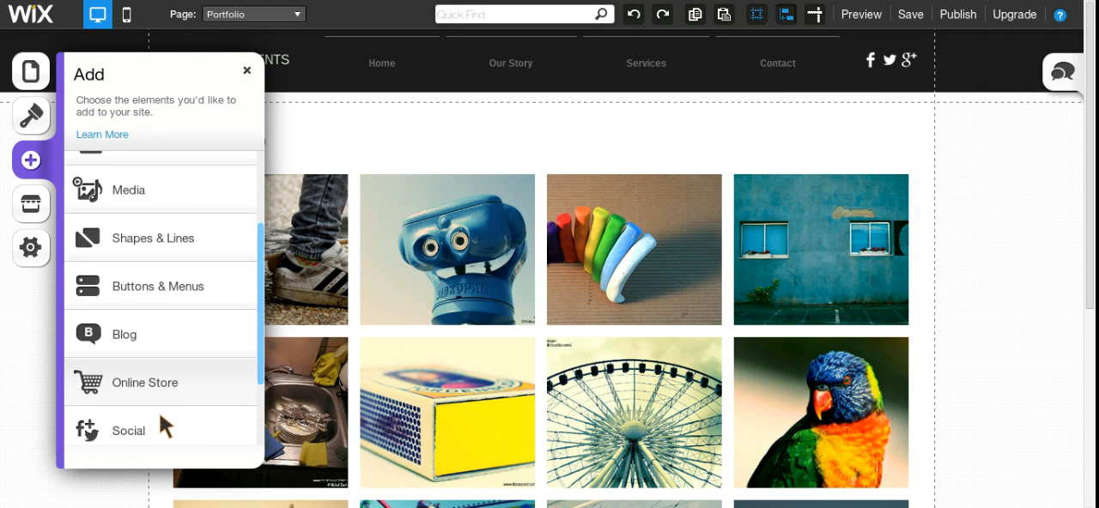
{"action": "scroll", "coordinate": [159, 412], "scroll_direction": "up", "scroll_amount": 5}
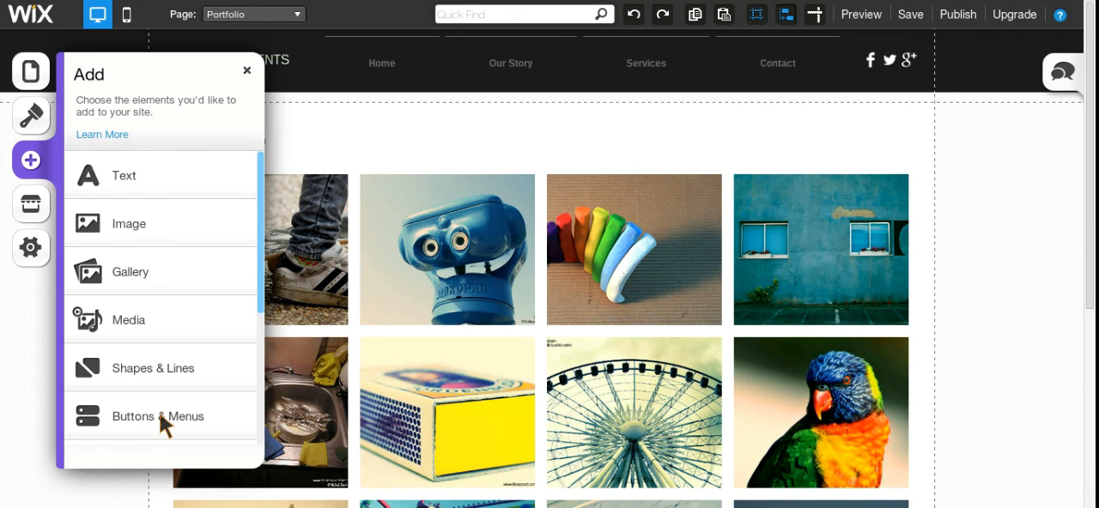
{"action": "left_click", "coordinate": [159, 416]}
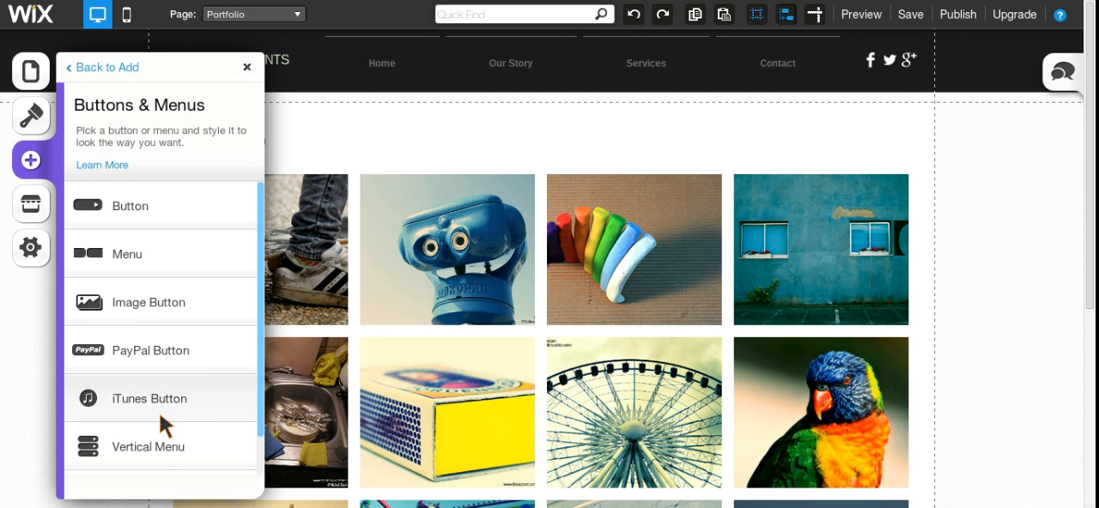
{"action": "scroll", "coordinate": [159, 412], "scroll_direction": "down", "scroll_amount": 1}
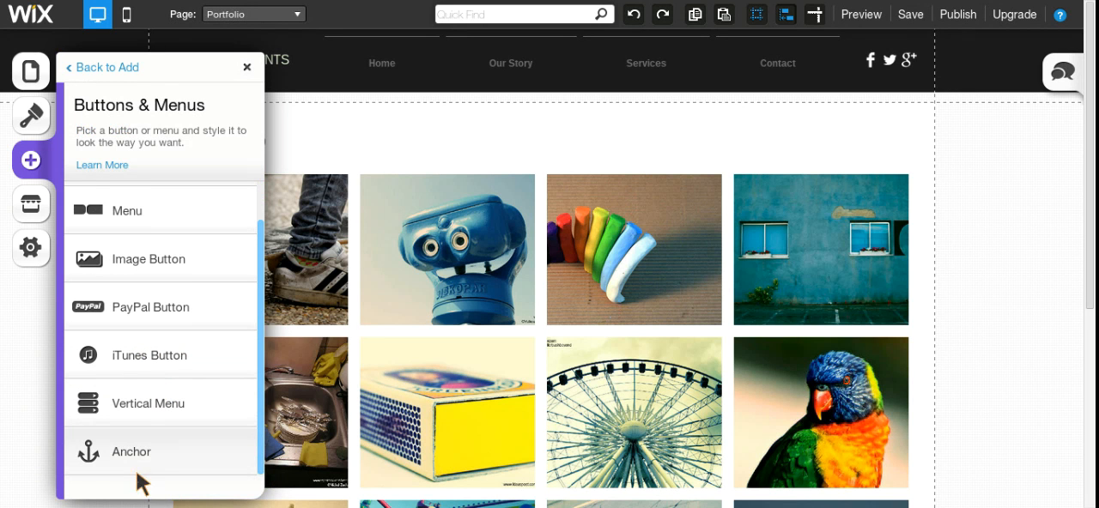
{"action": "left_click", "coordinate": [146, 453]}
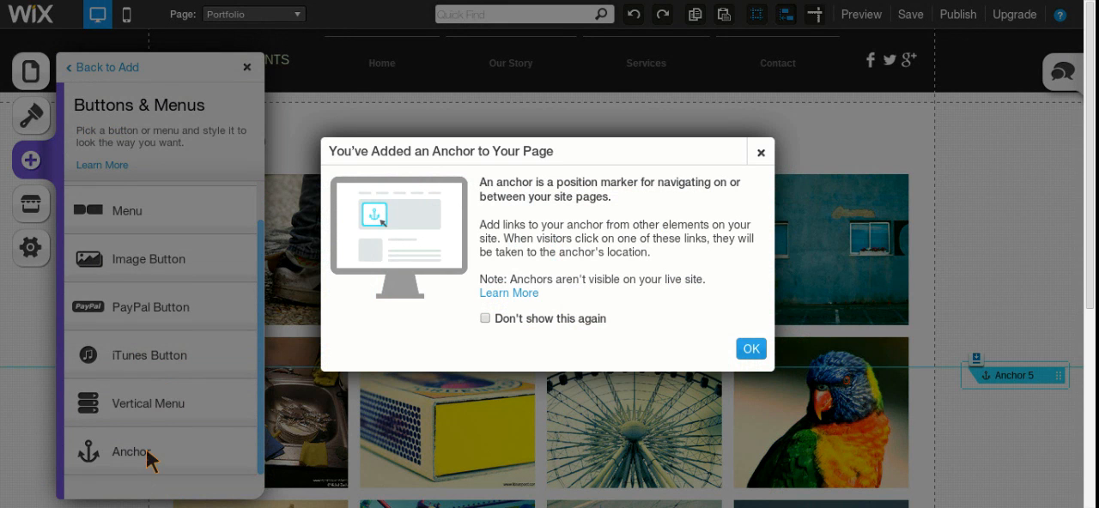
{"action": "left_click", "coordinate": [759, 350]}
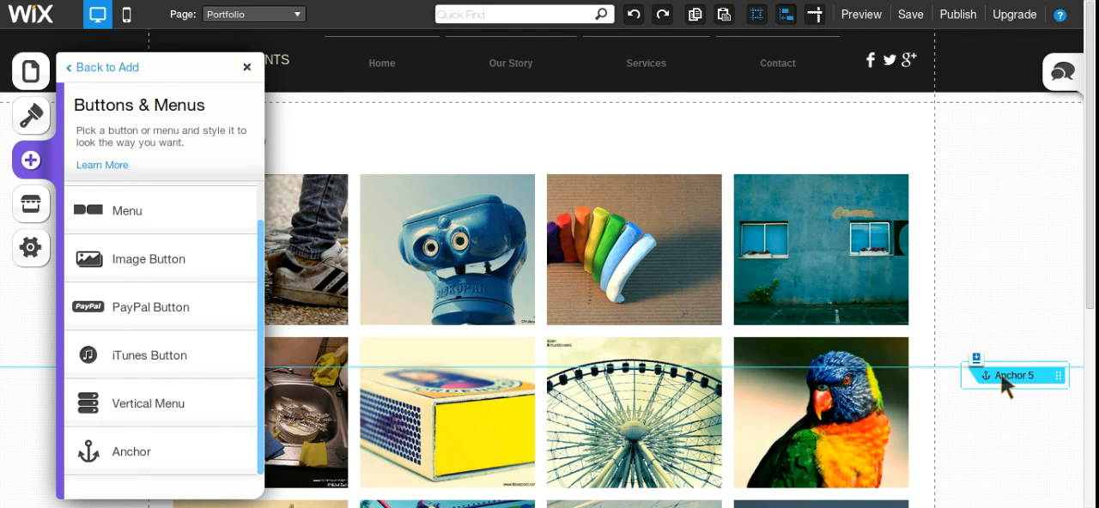
{"action": "mouse_move", "coordinate": [1002, 377]}
{"action": "left_mouse_down"}
{"action": "mouse_move", "coordinate": [1000, 163]}
{"action": "mouse_move", "coordinate": [959, 422]}
{"action": "mouse_move", "coordinate": [977, 170]}
{"action": "mouse_move", "coordinate": [976, 182]}
{"action": "left_mouse_up"}
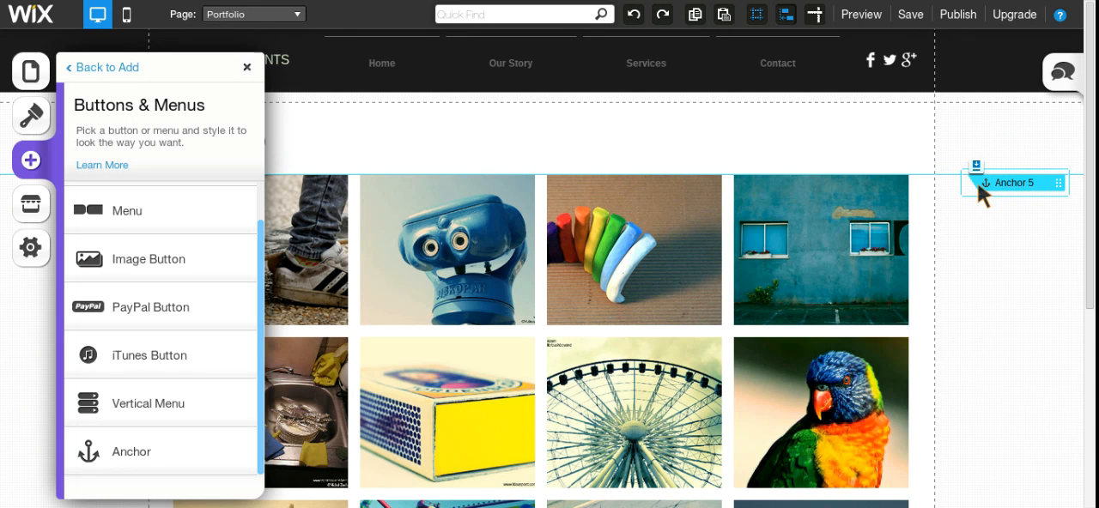
{"action": "left_click", "coordinate": [246, 67]}
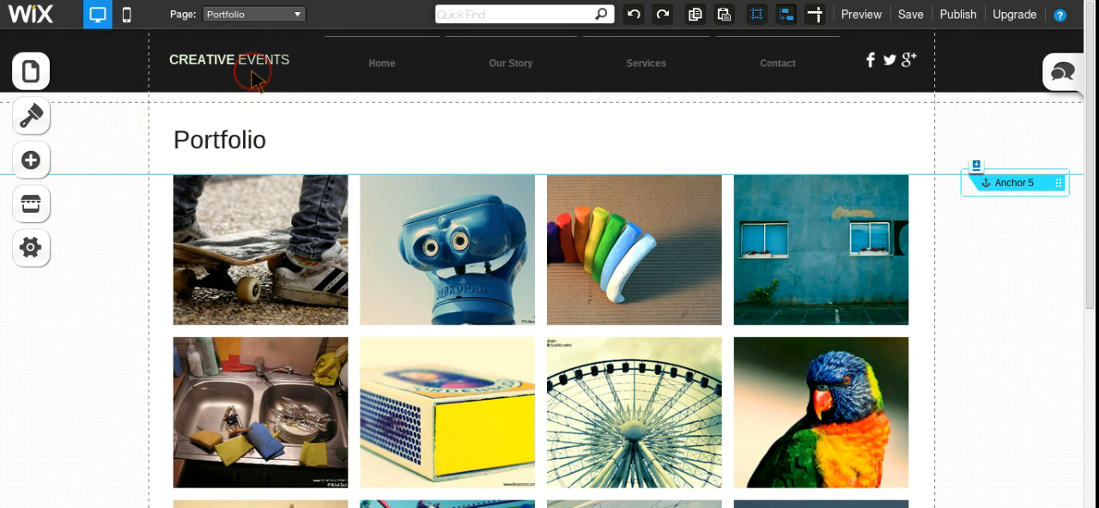
Step: Open the Home page for editing and close the page list
{"action": "left_click", "coordinate": [31, 71]}
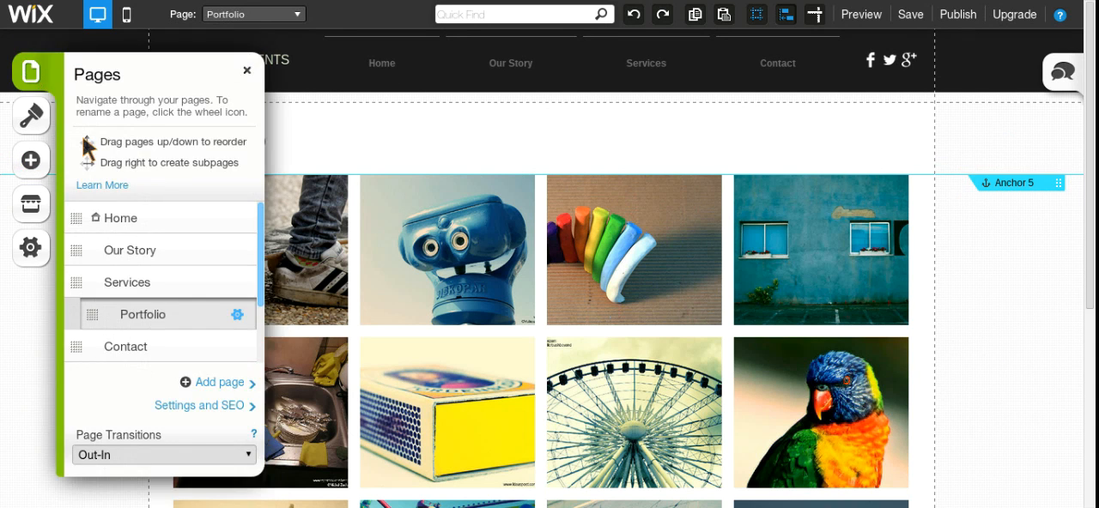
{"action": "left_click", "coordinate": [100, 220]}
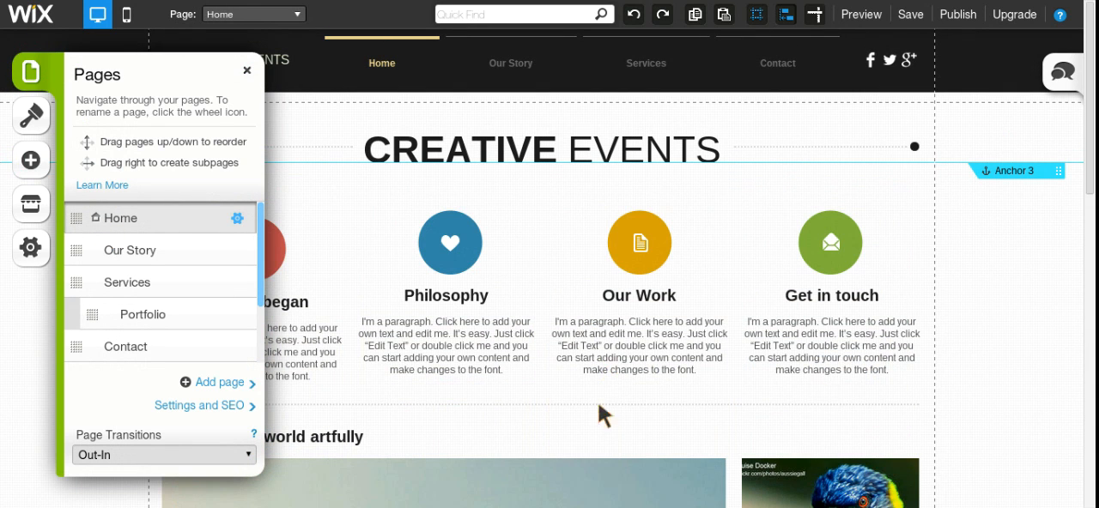
{"action": "left_click", "coordinate": [540, 418]}
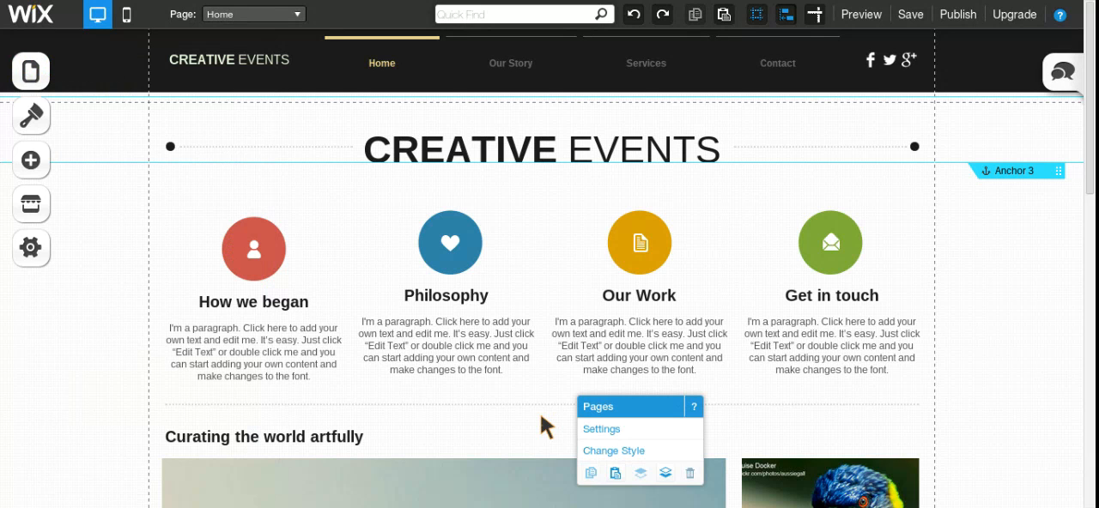
Step: Add a standard button from the buttons and menus elements to the Home page
{"action": "left_click", "coordinate": [30, 161]}
{"action": "left_click", "coordinate": [135, 417]}
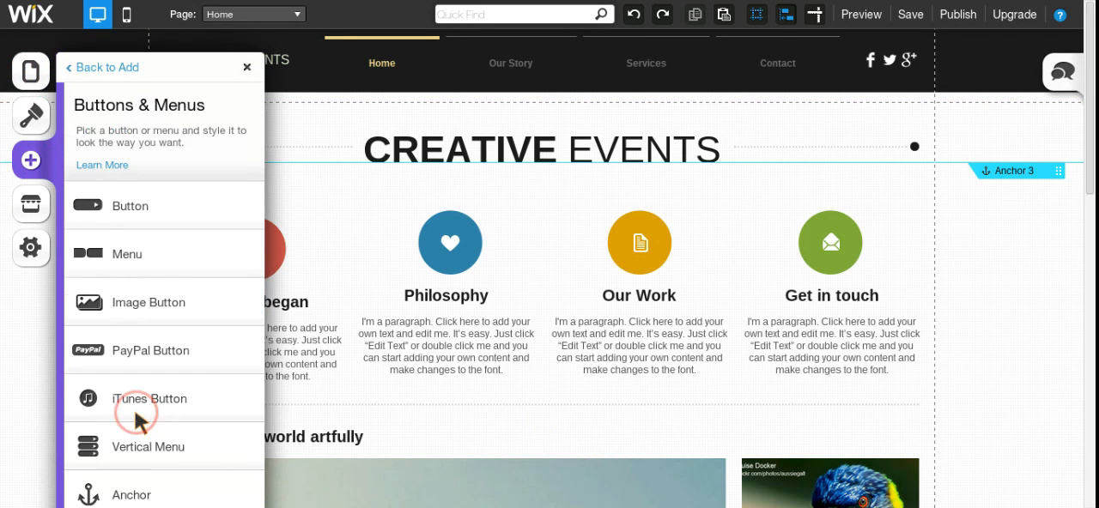
{"action": "left_click", "coordinate": [129, 217]}
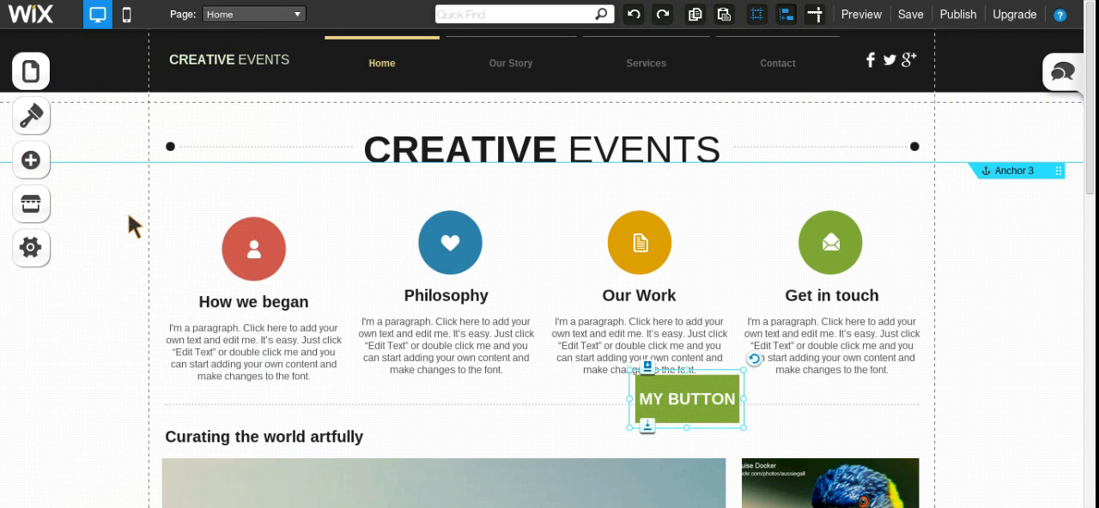
Step: Change the new button's text to "My Portfolio" in its settings
{"action": "double_click", "coordinate": [678, 414]}
{"action": "left_click", "coordinate": [191, 178]}
{"action": "key", "text": "ctrl+a"}
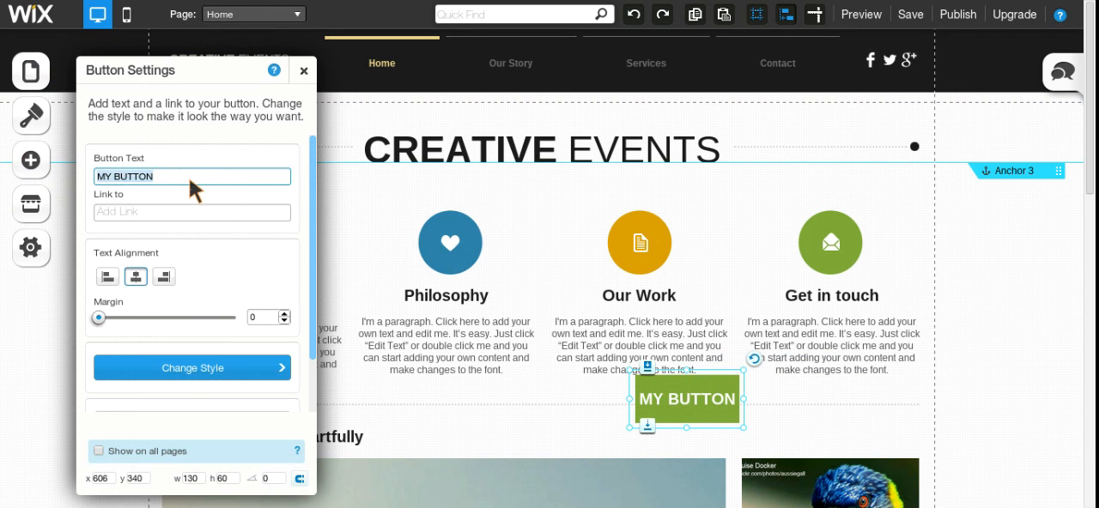
{"action": "type", "text": "My Portfolio"}
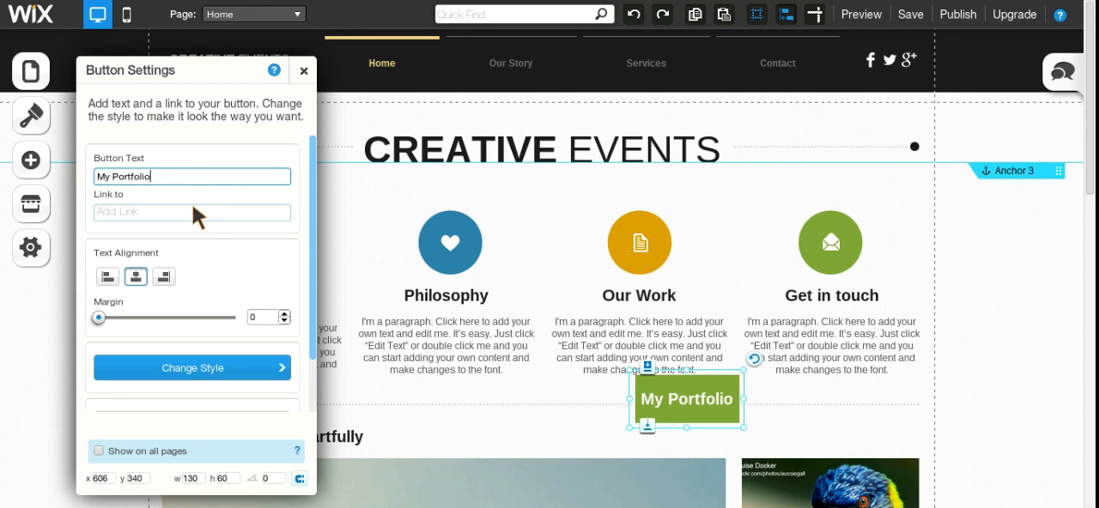
Step: Link the My Portfolio button to Anchor 5 on the Portfolio page
{"action": "left_click", "coordinate": [192, 211]}
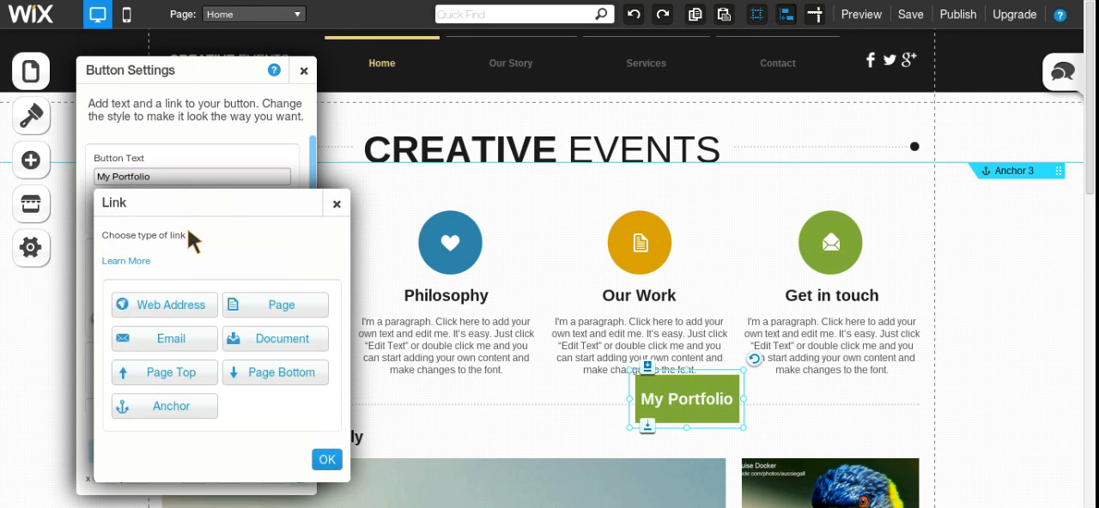
{"action": "left_click", "coordinate": [169, 406]}
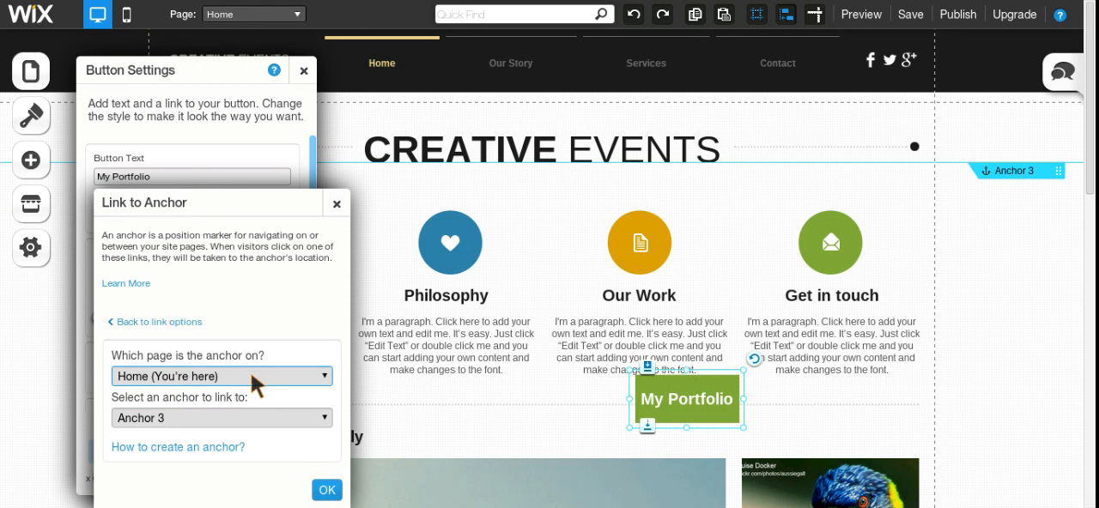
{"action": "left_click", "coordinate": [236, 432]}
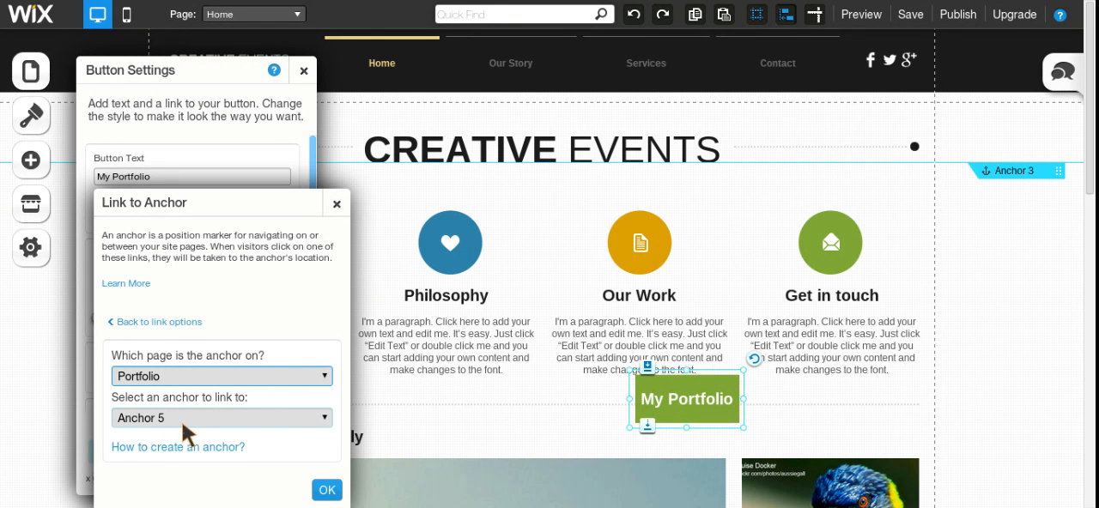
{"action": "left_click", "coordinate": [327, 490]}
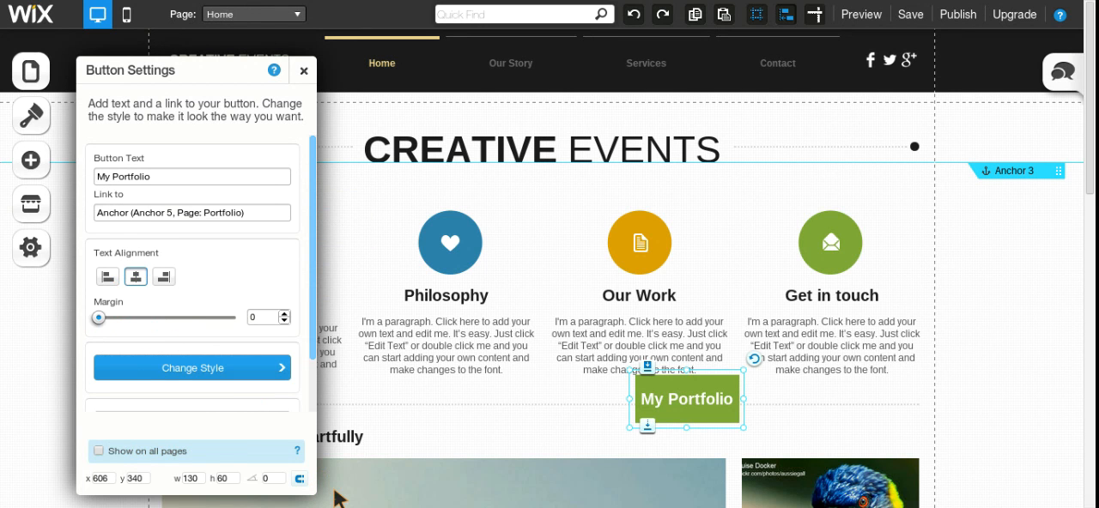
Step: Apply the Large button preset style to the My Portfolio button and move it to x 436, y 379 below the Philosophy and Our Work texts
{"action": "left_click", "coordinate": [278, 374]}
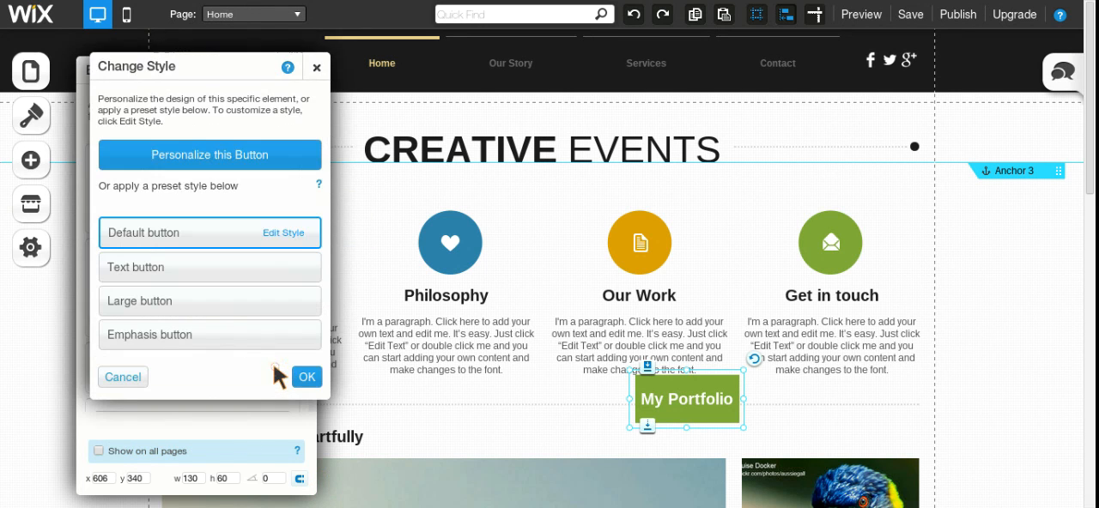
{"action": "left_click", "coordinate": [197, 296]}
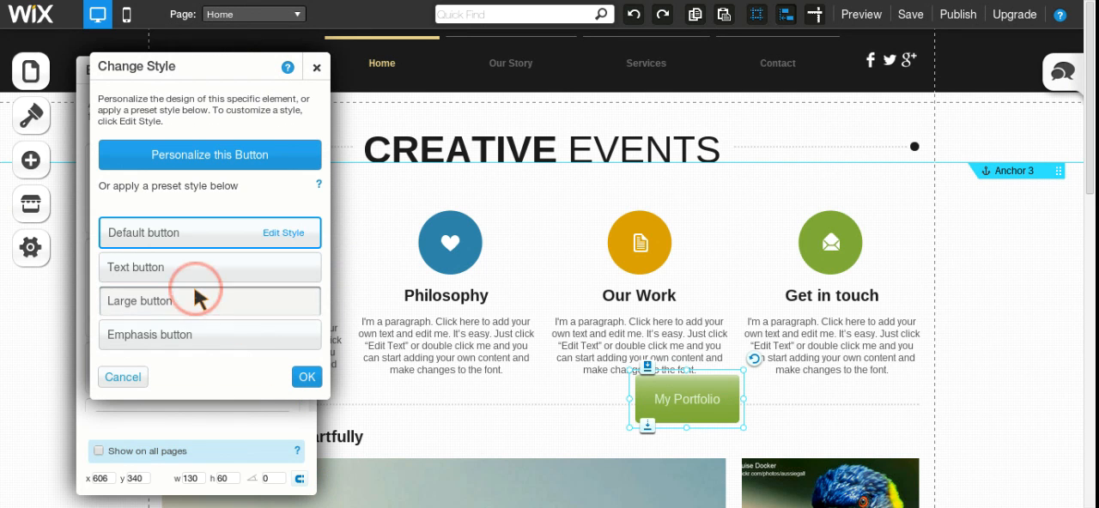
{"action": "left_click", "coordinate": [580, 432]}
{"action": "left_click_drag", "start_coordinate": [686, 416], "coordinate": [550, 447]}
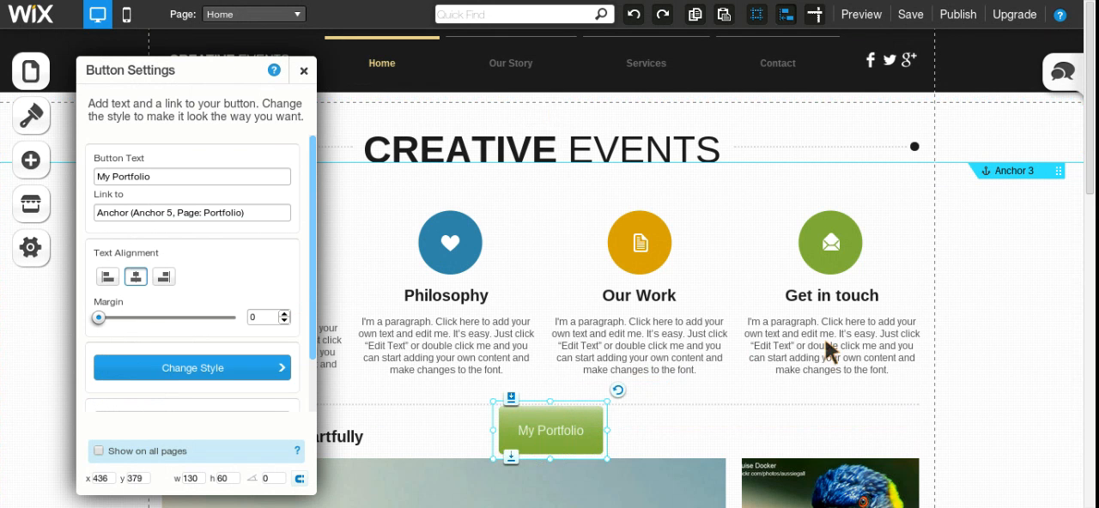
Step: Preview the site, test the My Portfolio button's link on the Home page, and return to the editor
{"action": "right_click", "coordinate": [761, 367]}
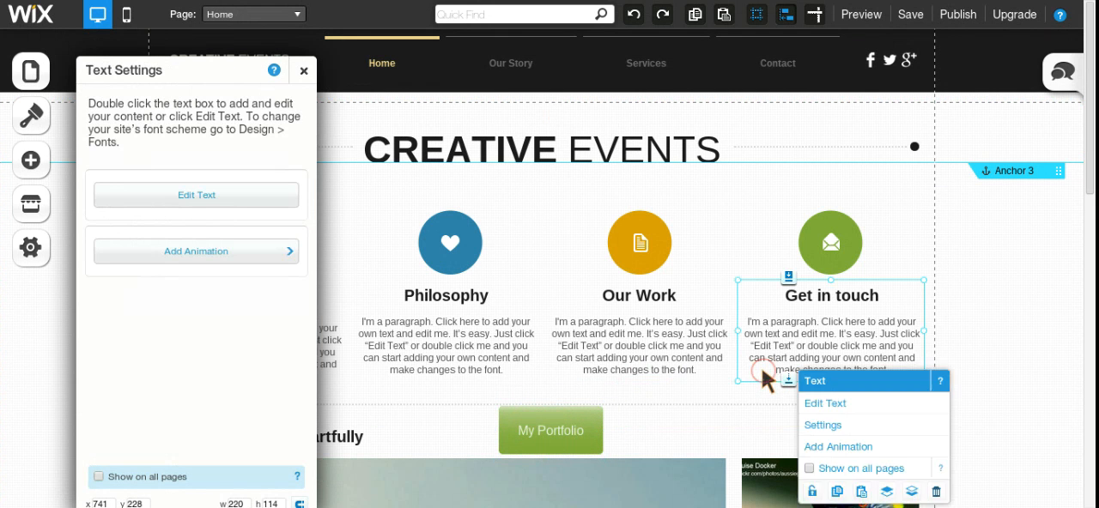
{"action": "left_click", "coordinate": [860, 15]}
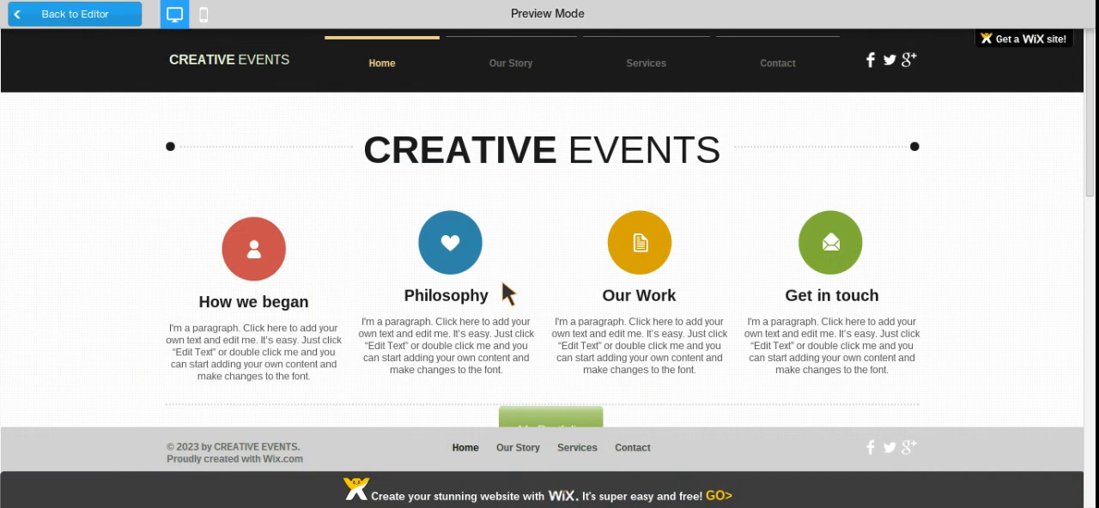
{"action": "scroll", "coordinate": [503, 283], "scroll_direction": "down", "scroll_amount": 2}
{"action": "scroll", "coordinate": [501, 280], "scroll_direction": "down", "scroll_amount": 1}
{"action": "left_click", "coordinate": [543, 392]}
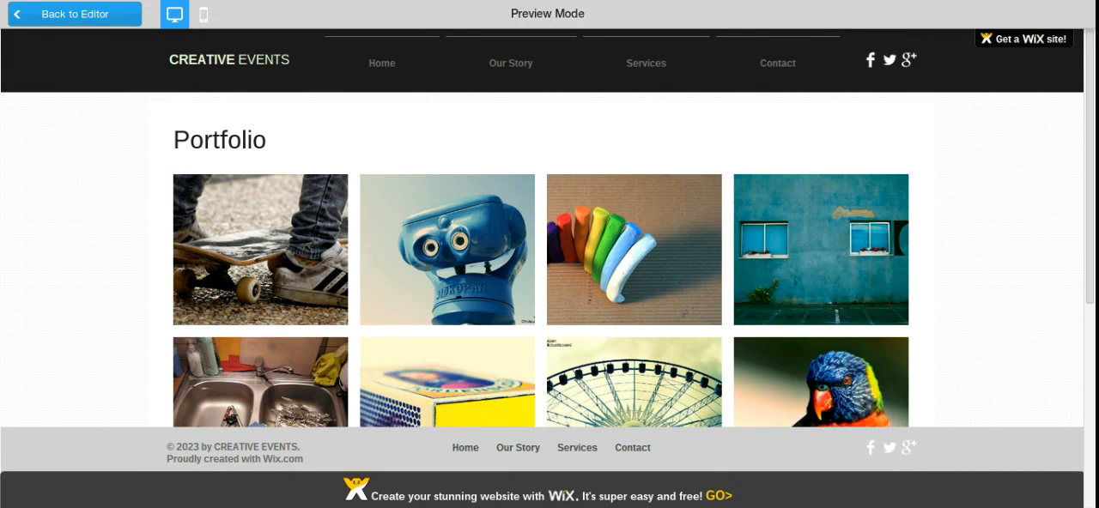
{"action": "left_click", "coordinate": [89, 14]}
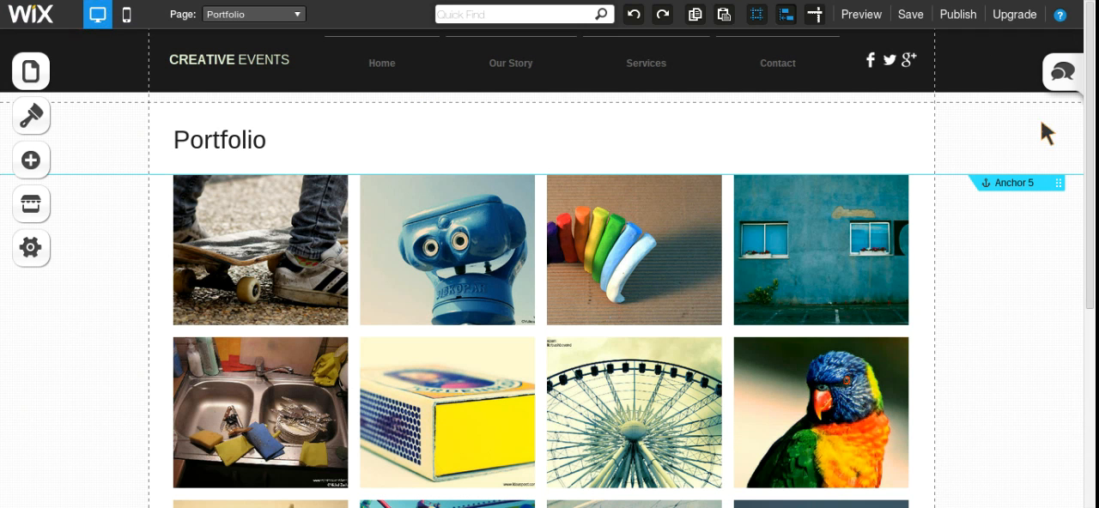
Step: Compare how the Portfolio page's header behaves while scrolling in the editor and in preview mode, and return to the editor
{"action": "scroll", "coordinate": [522, 399], "scroll_direction": "down", "scroll_amount": 1}
{"action": "scroll", "coordinate": [517, 388], "scroll_direction": "down", "scroll_amount": 2}
{"action": "scroll", "coordinate": [517, 388], "scroll_direction": "up", "scroll_amount": 3}
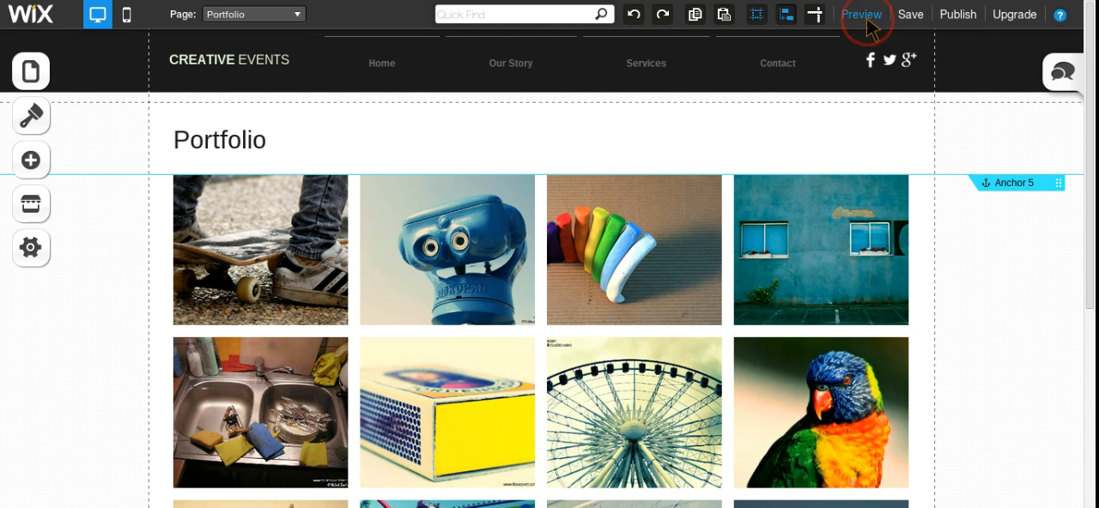
{"action": "left_click", "coordinate": [867, 21]}
{"action": "scroll", "coordinate": [497, 391], "scroll_direction": "down", "scroll_amount": 1}
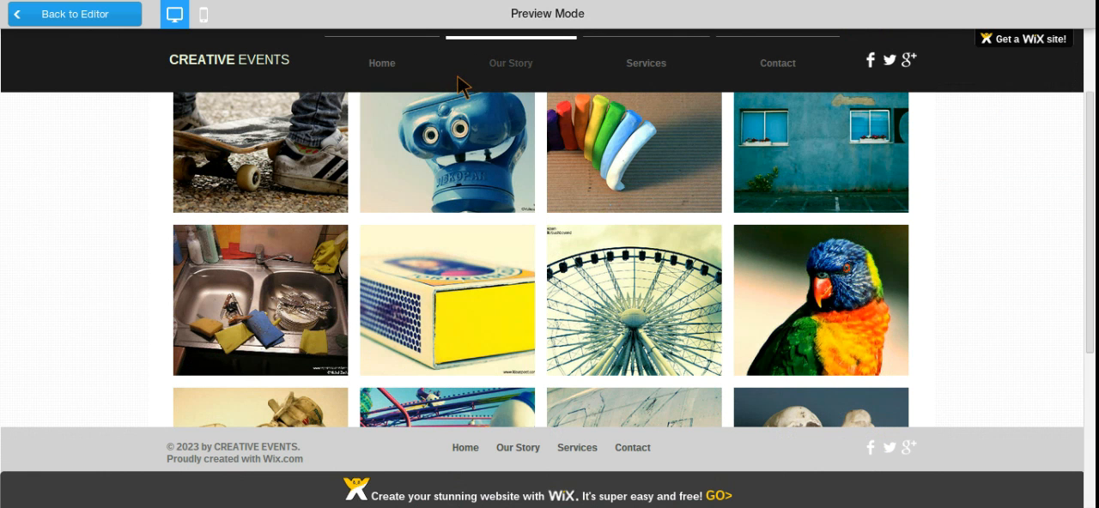
{"action": "left_click", "coordinate": [40, 22]}
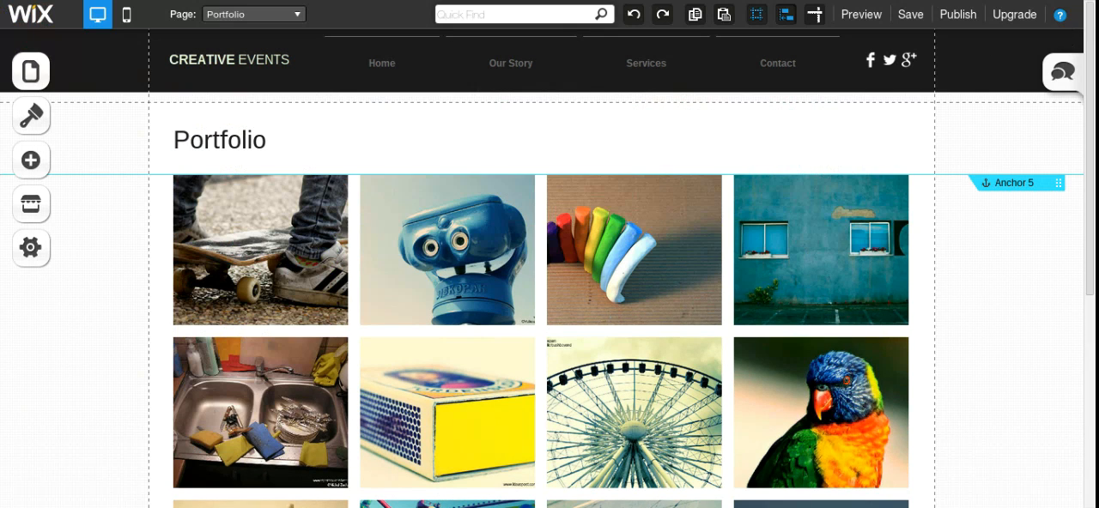
Step: Open the header's settings and examine its Fixed Position option
{"action": "left_click", "coordinate": [970, 68]}
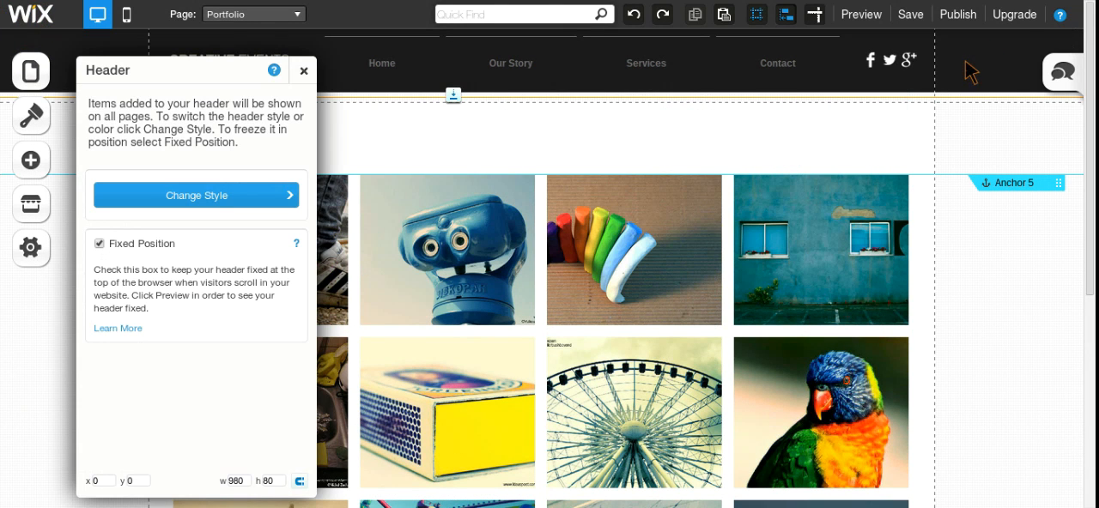
{"action": "left_click", "coordinate": [968, 71]}
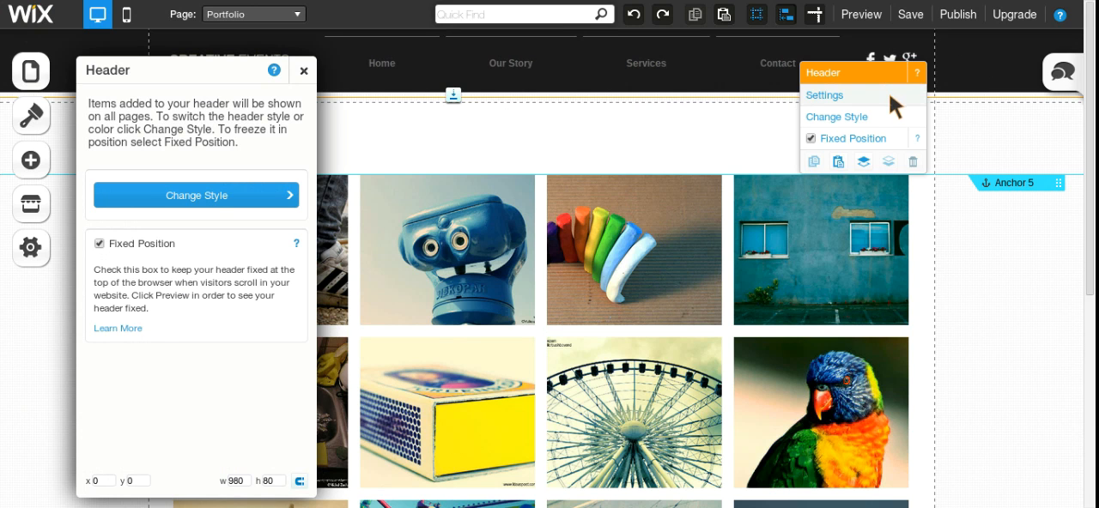
{"action": "left_click", "coordinate": [864, 136]}
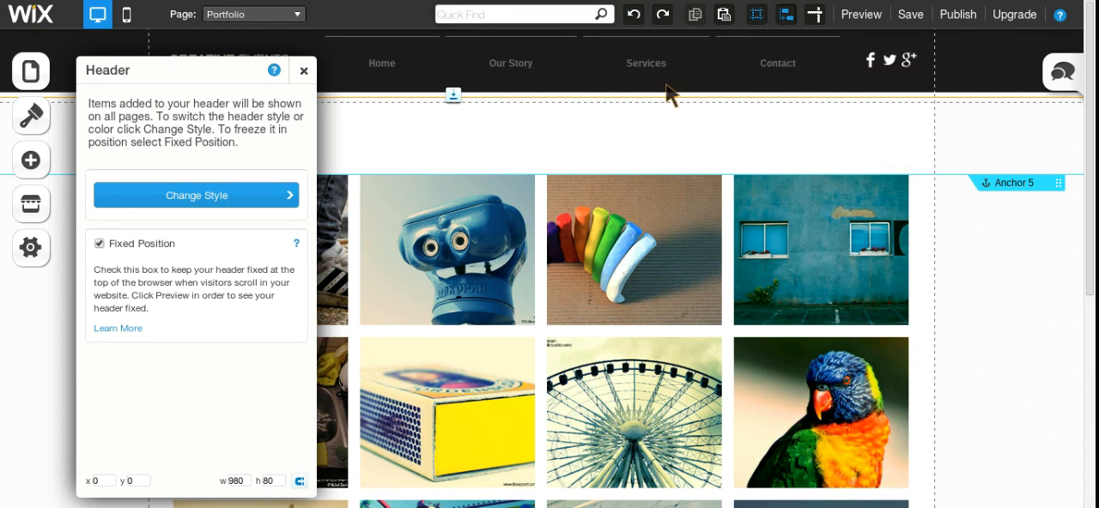
Step: View the settings of the footer and of the Portfolio page's body area
{"action": "scroll", "coordinate": [665, 363], "scroll_direction": "down", "scroll_amount": 4}
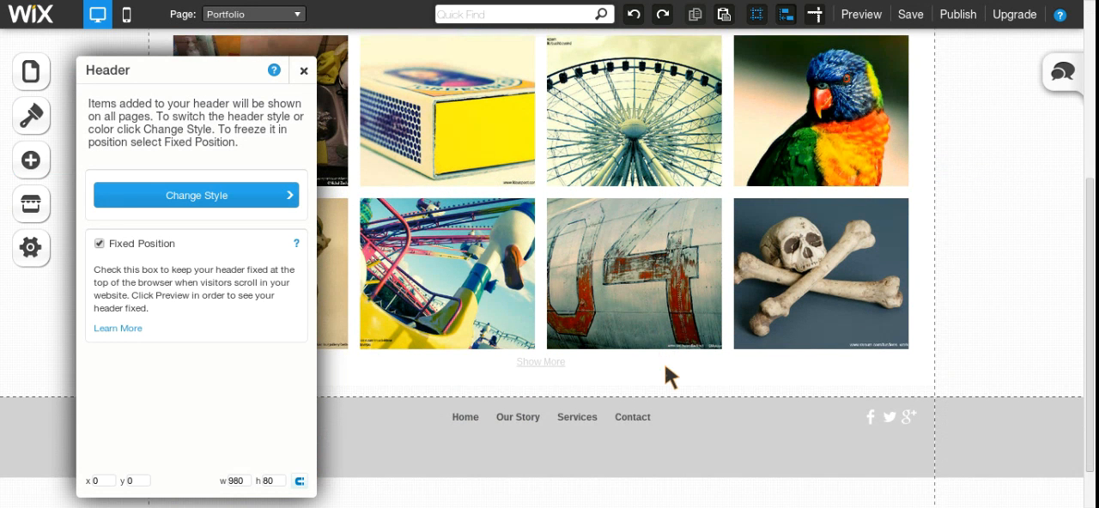
{"action": "left_click", "coordinate": [973, 470]}
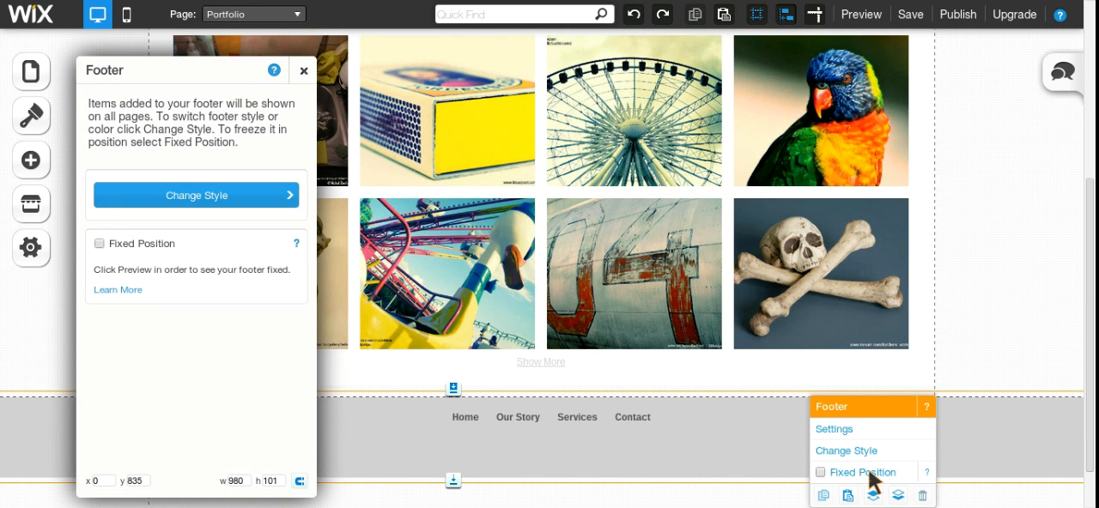
{"action": "left_click", "coordinate": [953, 328]}
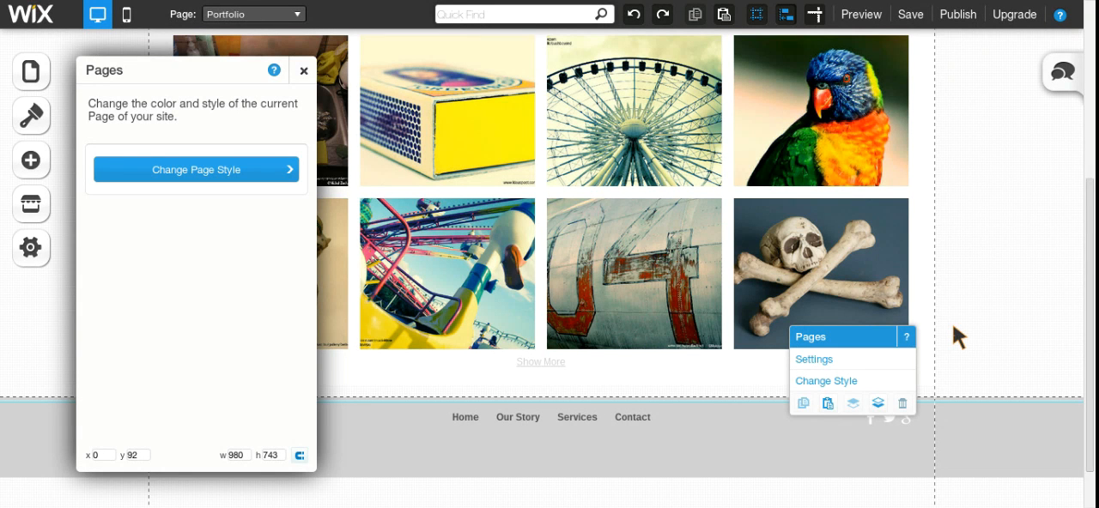
{"action": "left_click", "coordinate": [953, 327]}
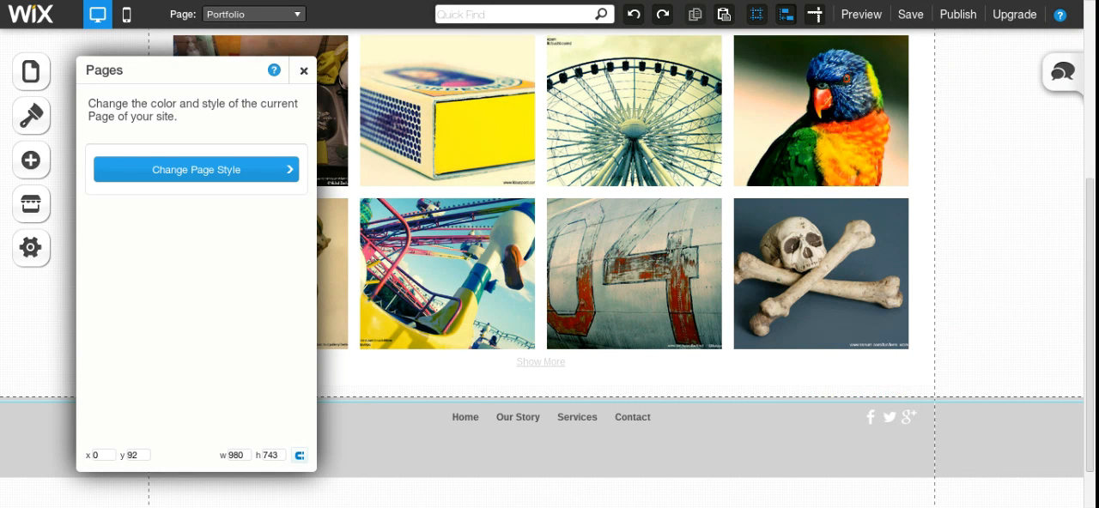